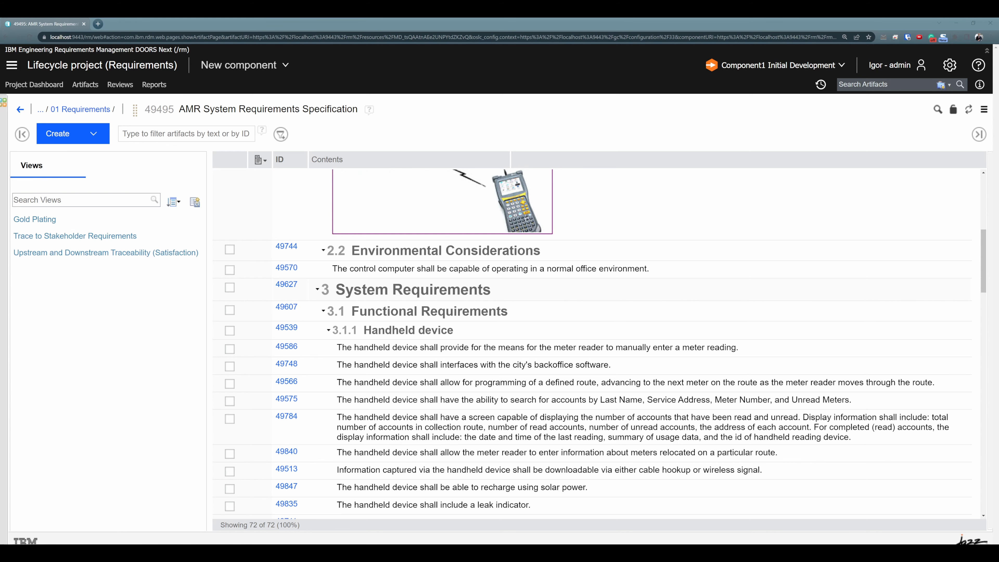
- Add the Satisfies link type as a column in the AMR System Requirements Specification module
scroll(590, 343, up, 6)
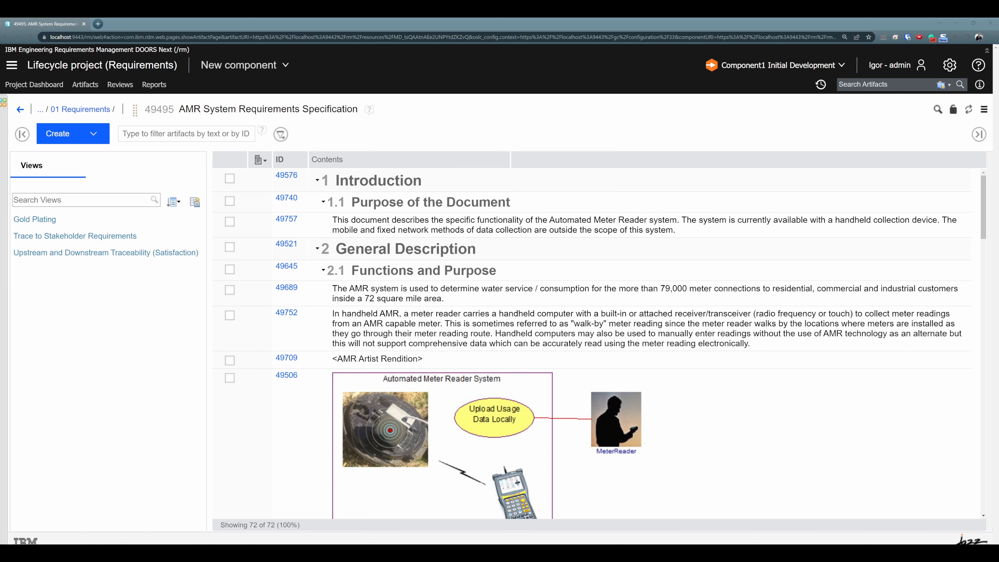
right_click(522, 160)
click(554, 469)
click(259, 212)
text(sat)
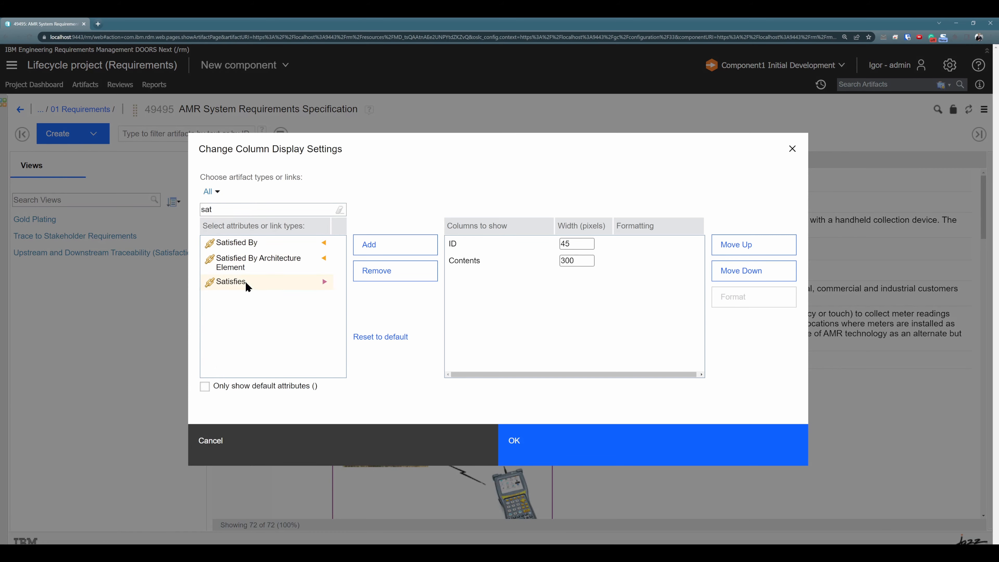
double_click(245, 281)
click(527, 441)
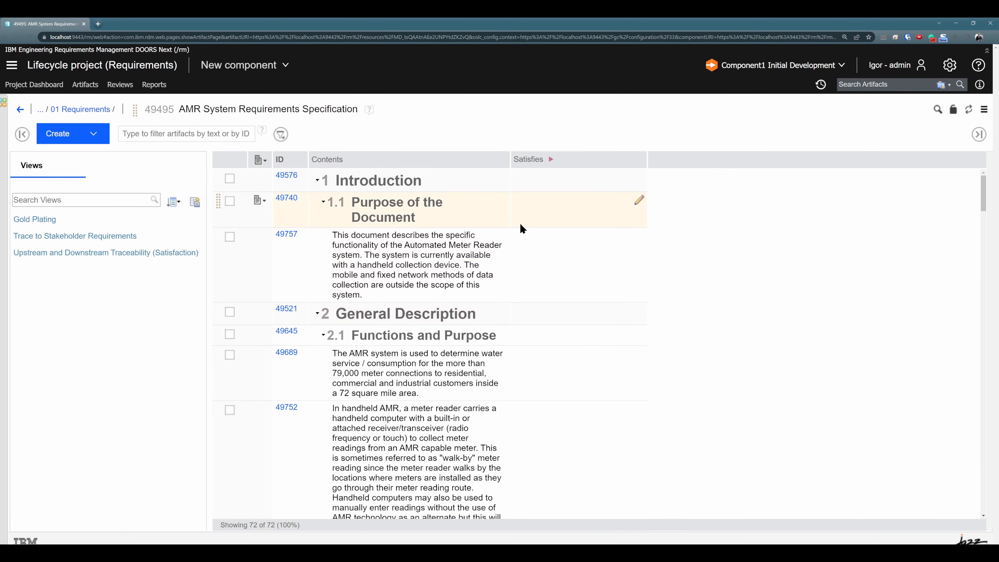
- Filter the module to artifacts for which the Satisfies link type does not exist
scroll(520, 223, down, 15)
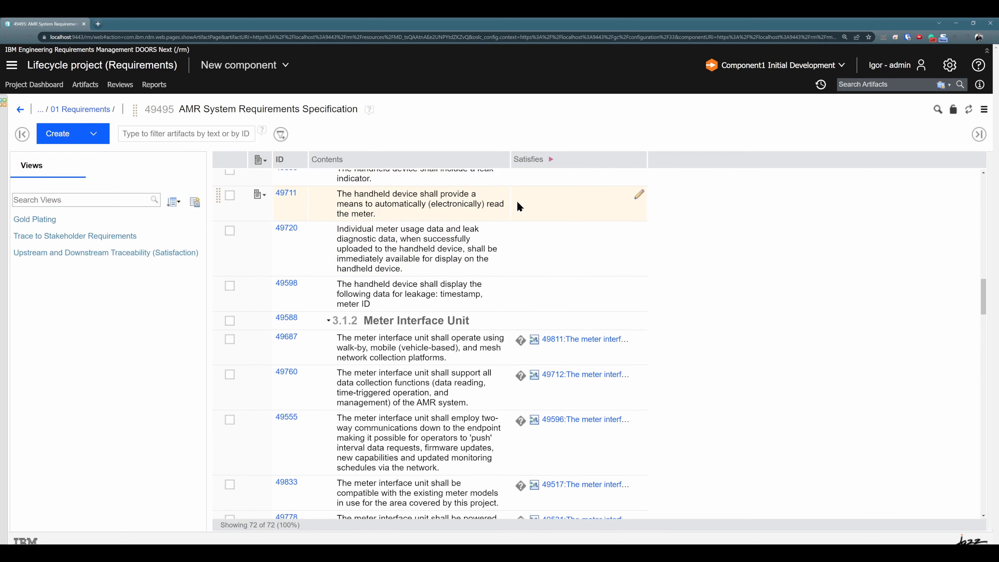
scroll(518, 206, down, 15)
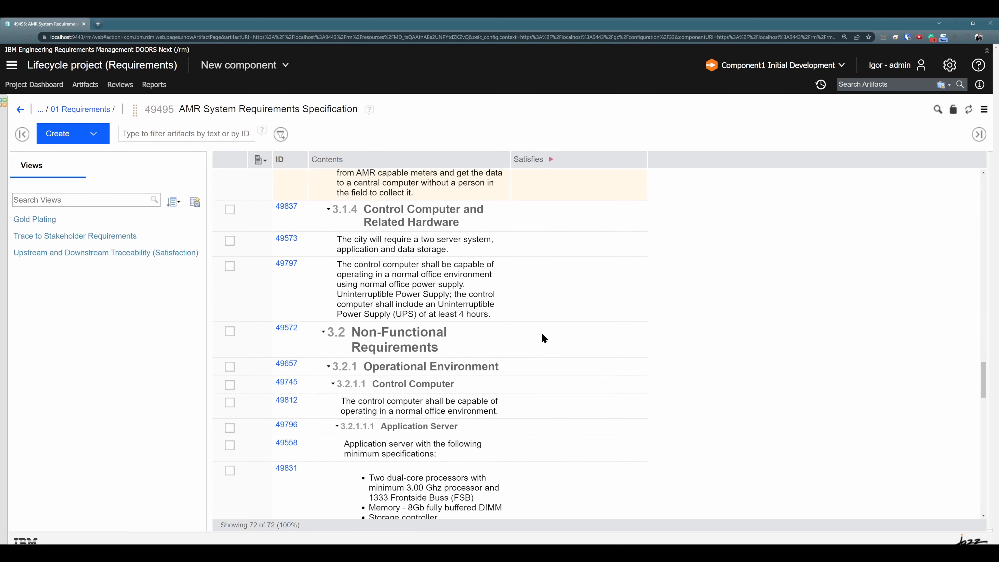
scroll(544, 338, up, 20)
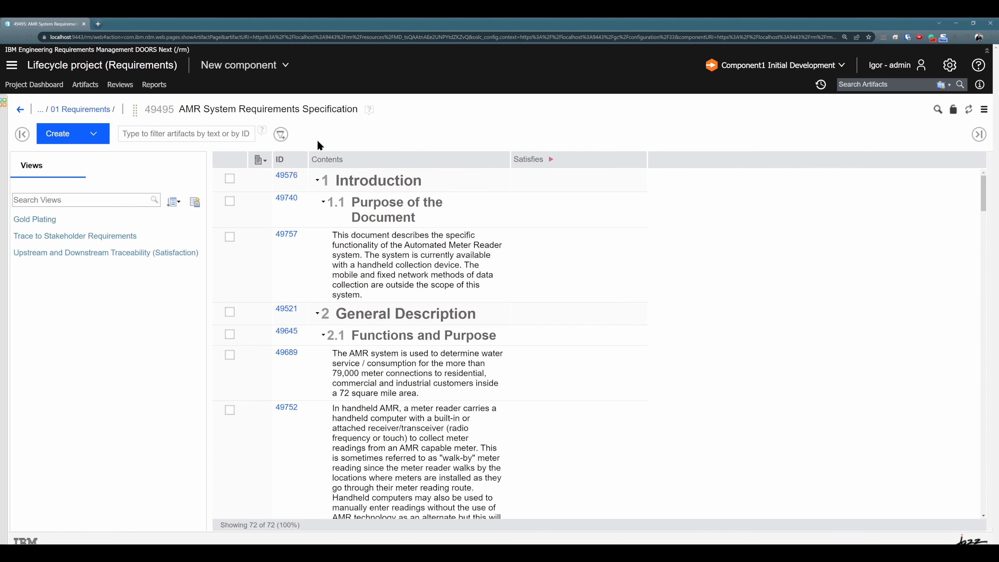
click(282, 134)
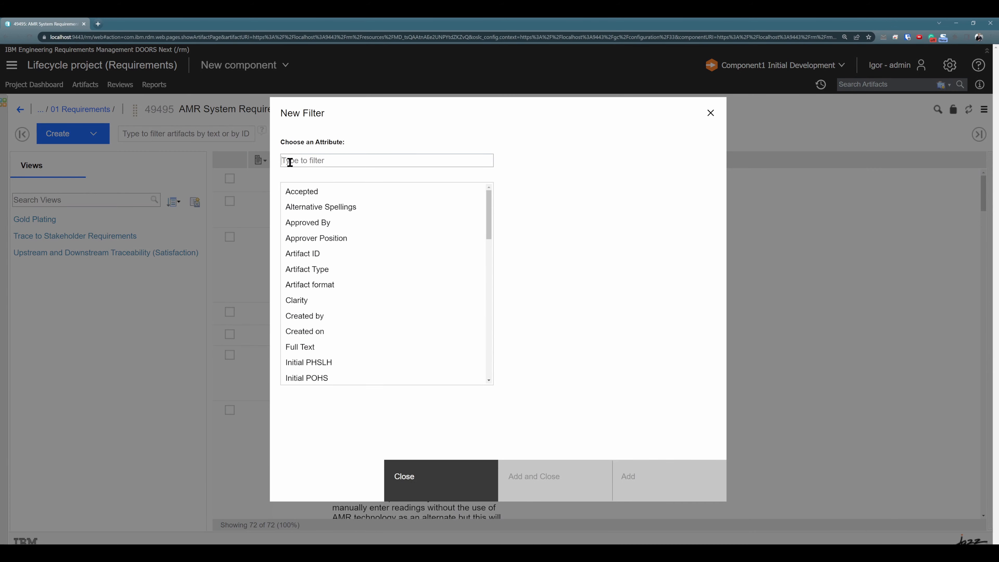
text(link)
double_click(302, 191)
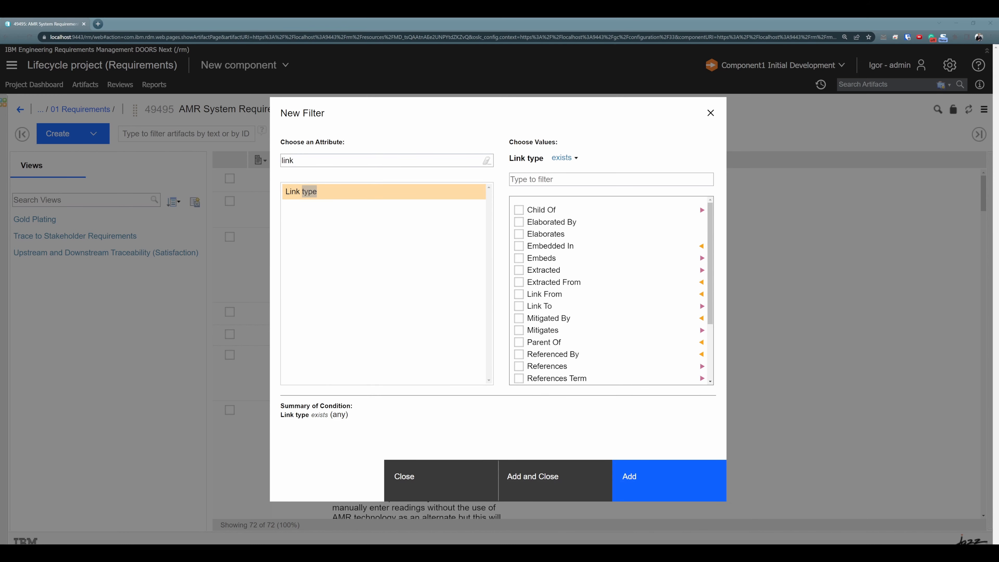
scroll(598, 290, down, 3)
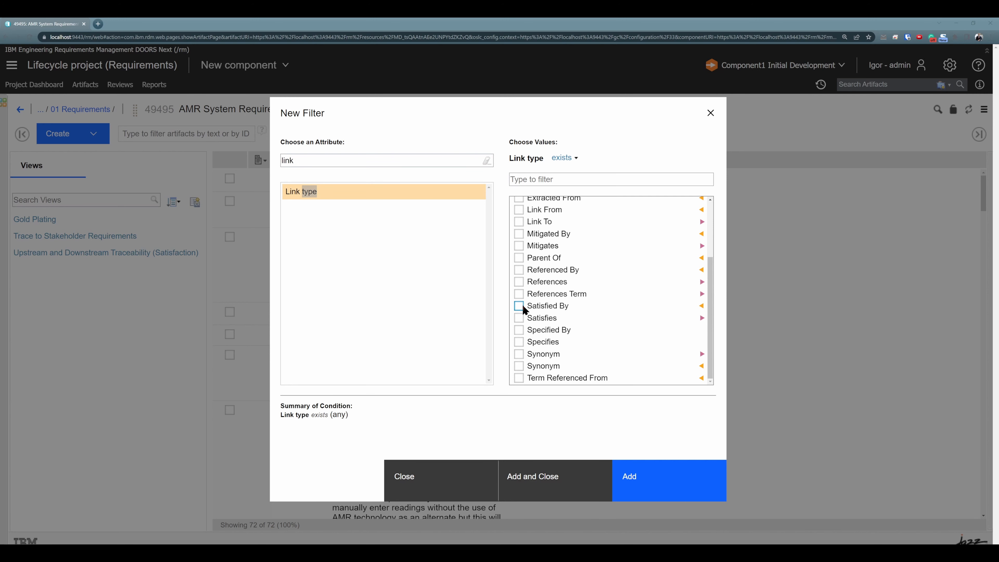
click(520, 318)
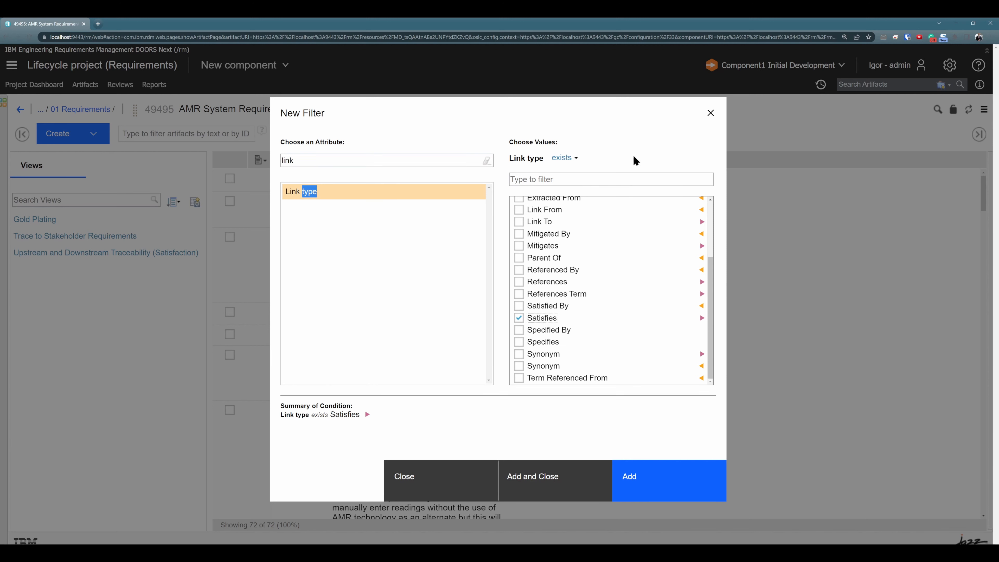
click(573, 159)
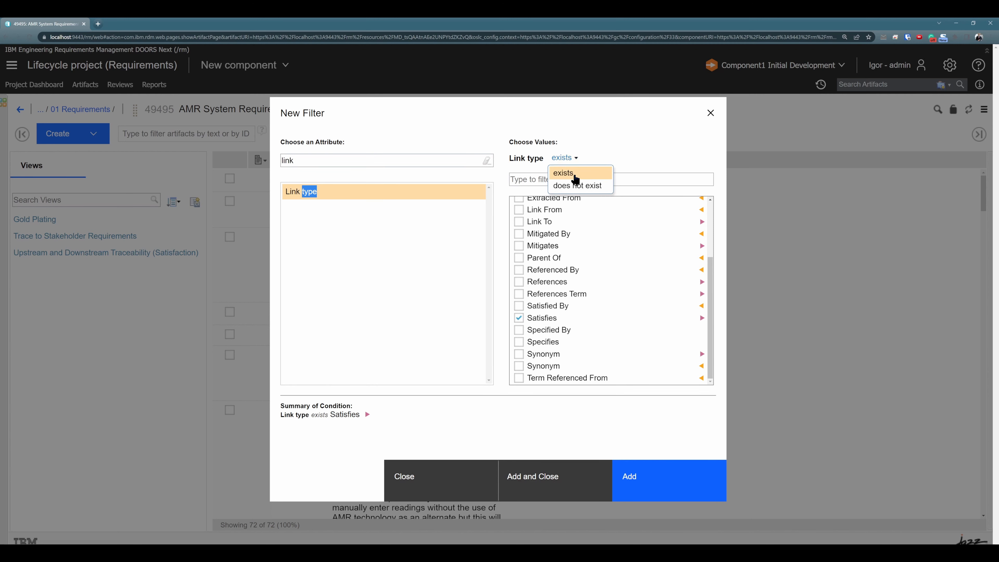
click(588, 186)
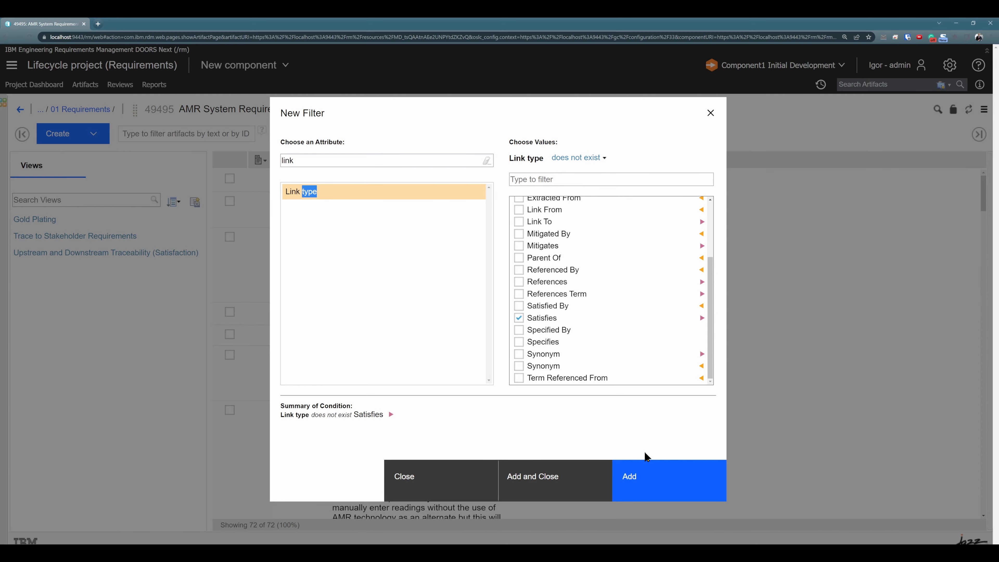
click(570, 477)
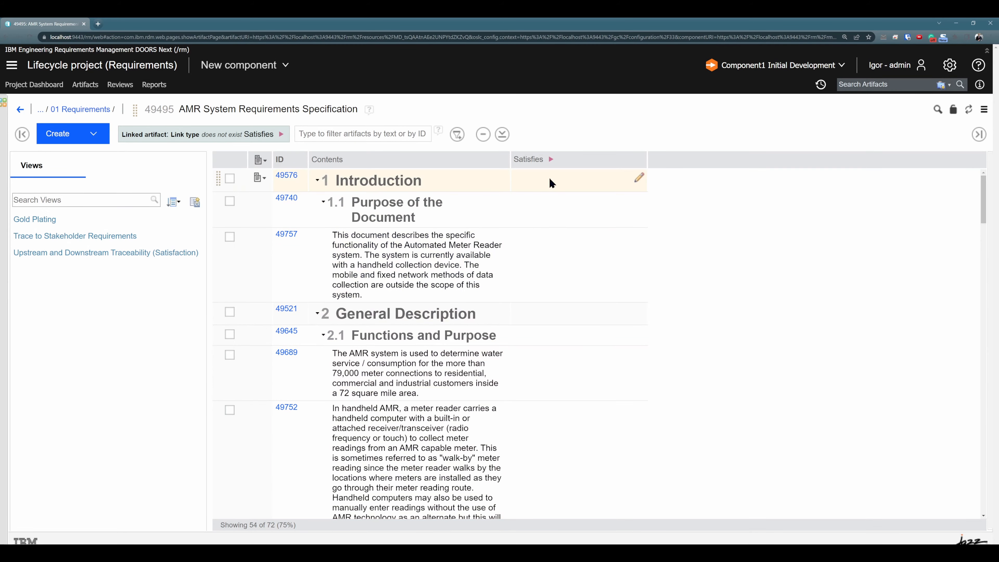
- Review the filtered artifacts without Satisfies links, from the handheld device section through the communication requirements
scroll(550, 179, down, 5)
scroll(550, 179, down, 20)
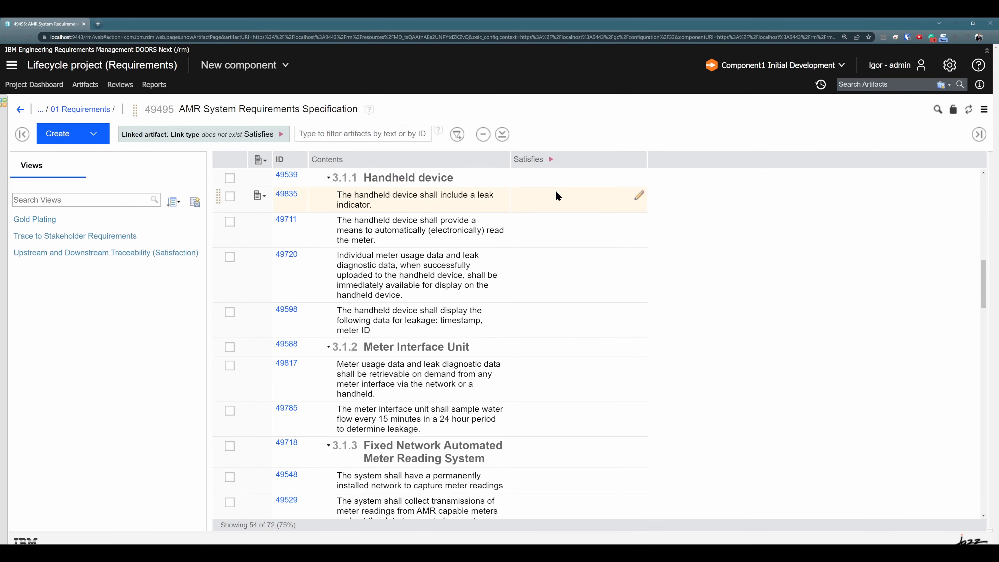
scroll(567, 219, down, 20)
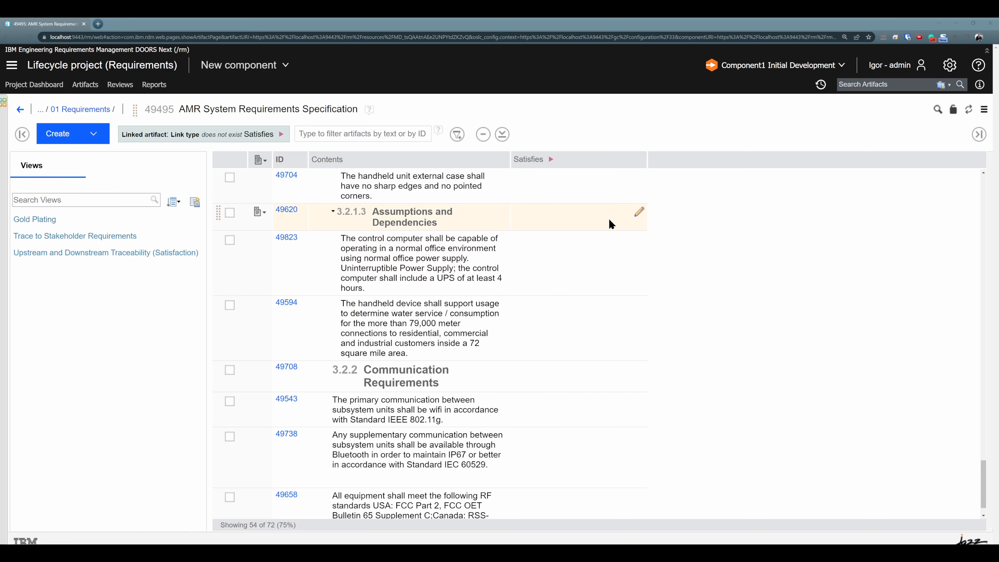
scroll(602, 222, up, 6)
scroll(593, 238, up, 8)
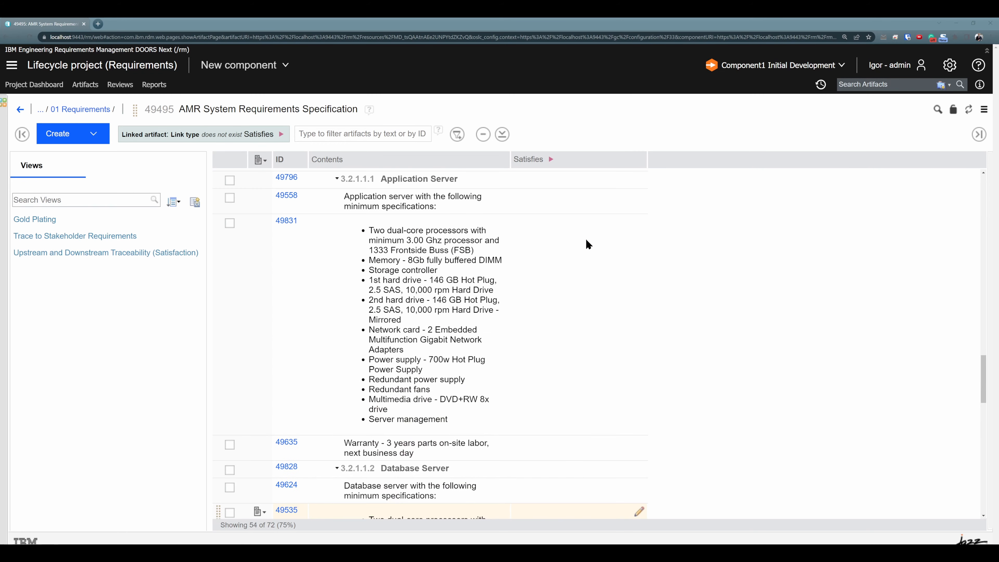
scroll(587, 246, down, 2)
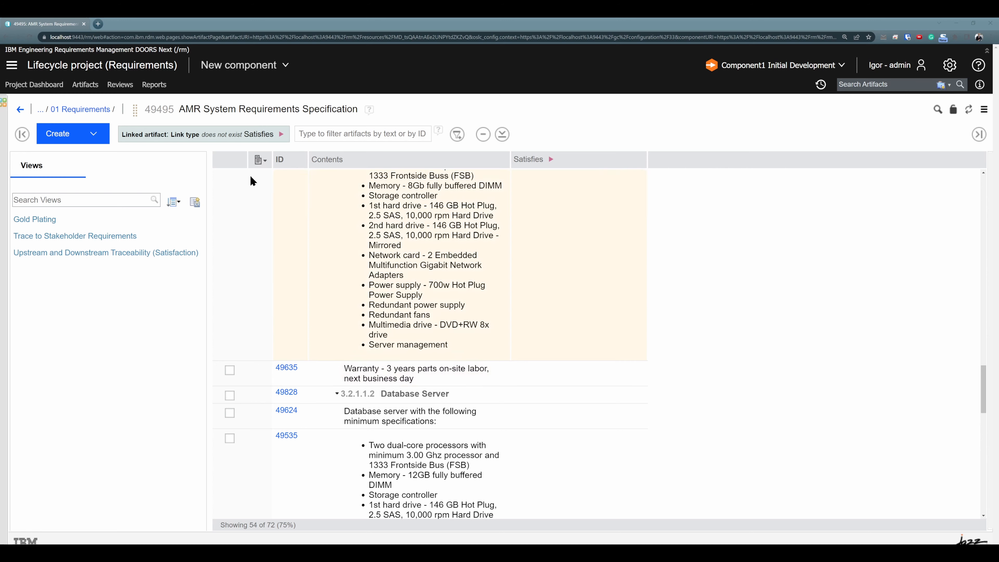
- Narrow the filter to the artifact type System Requirement, apply it and collapse the filter details
click(272, 135)
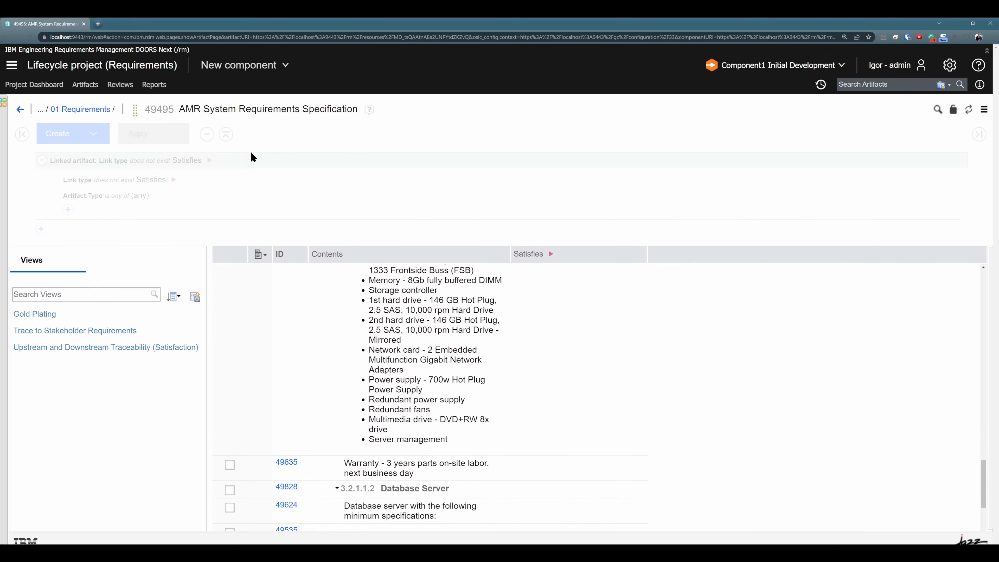
mouse_move(89, 196)
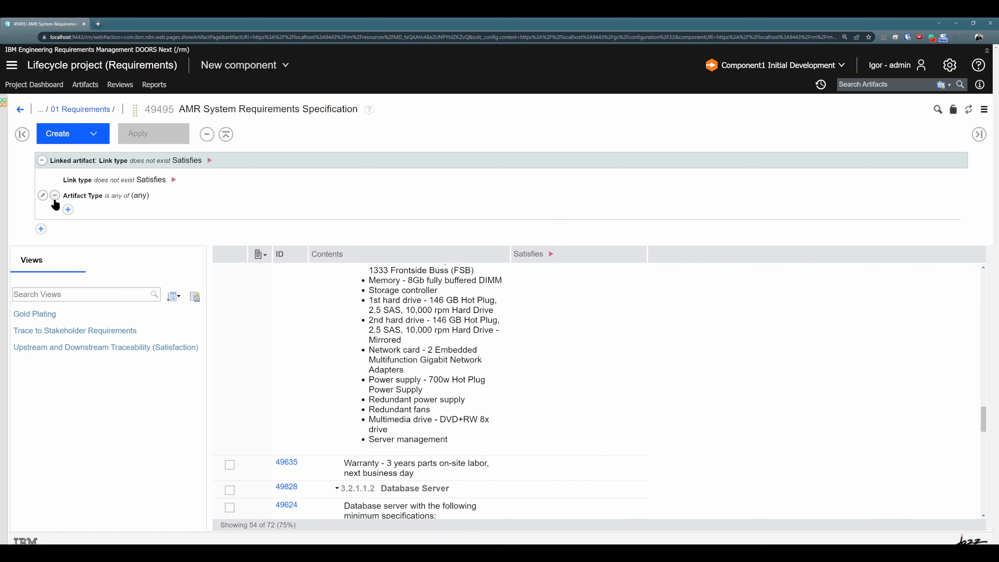
click(43, 195)
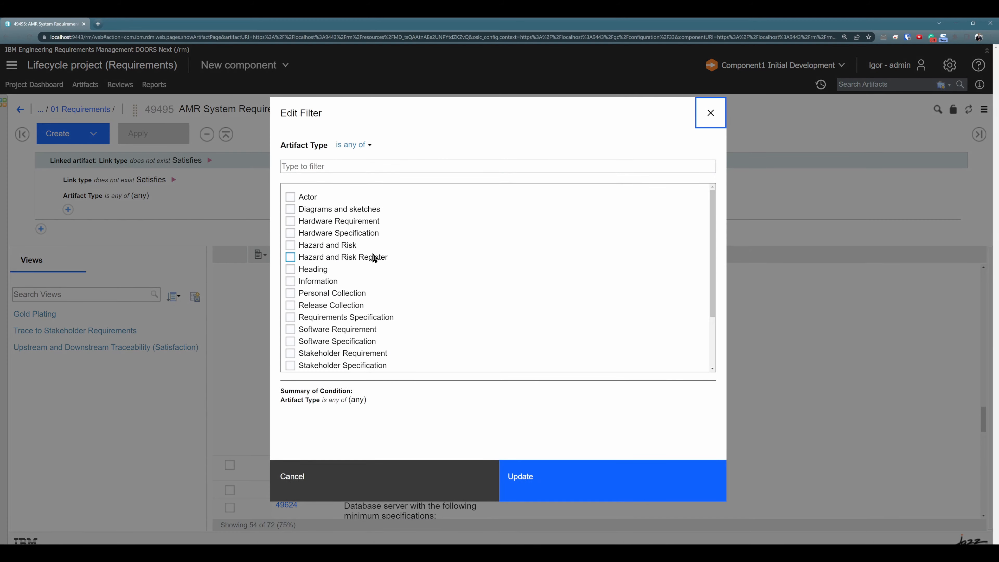
scroll(308, 312, down, 2)
click(306, 305)
click(524, 477)
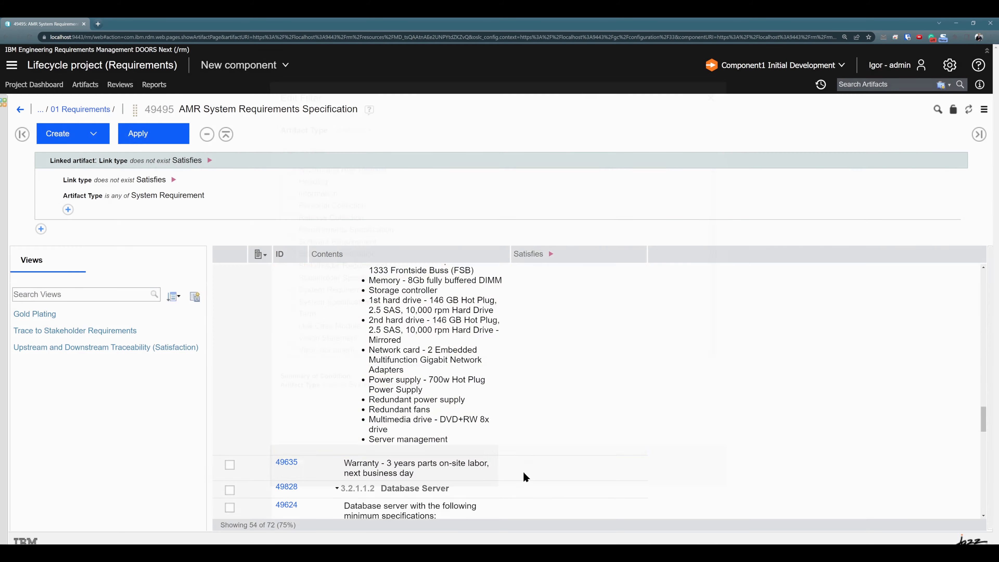
scroll(553, 364, up, 5)
click(176, 141)
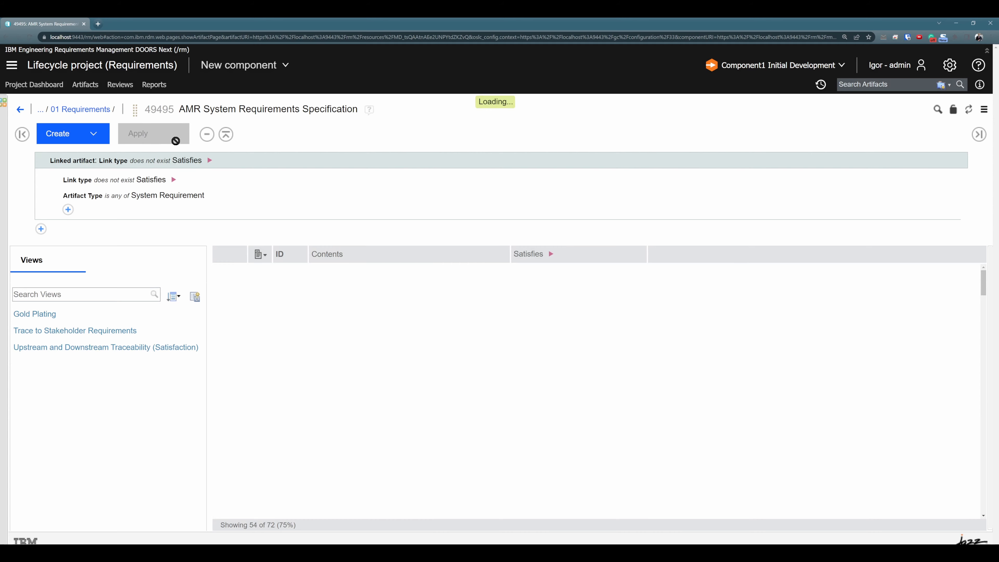
scroll(381, 363, down, 10)
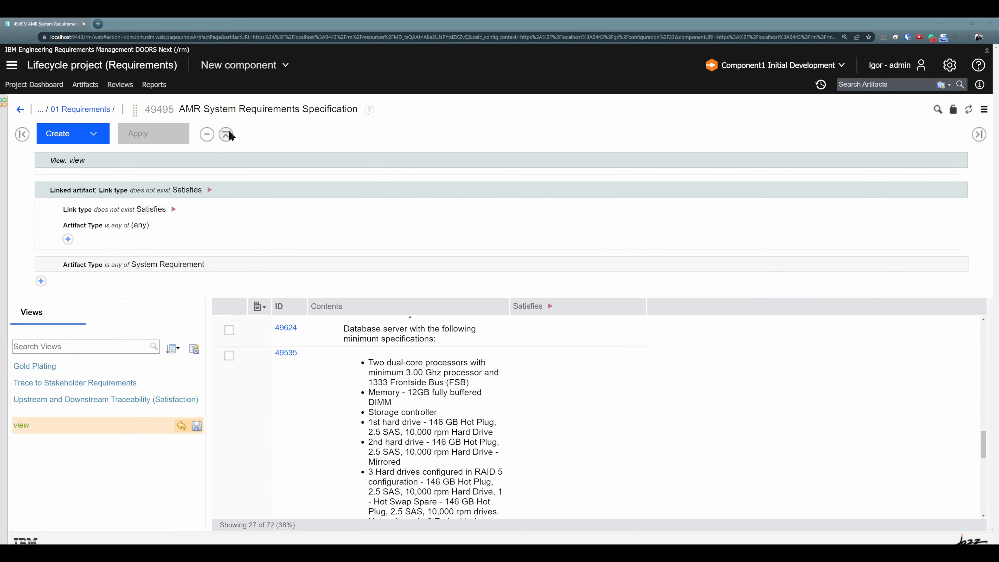
click(228, 133)
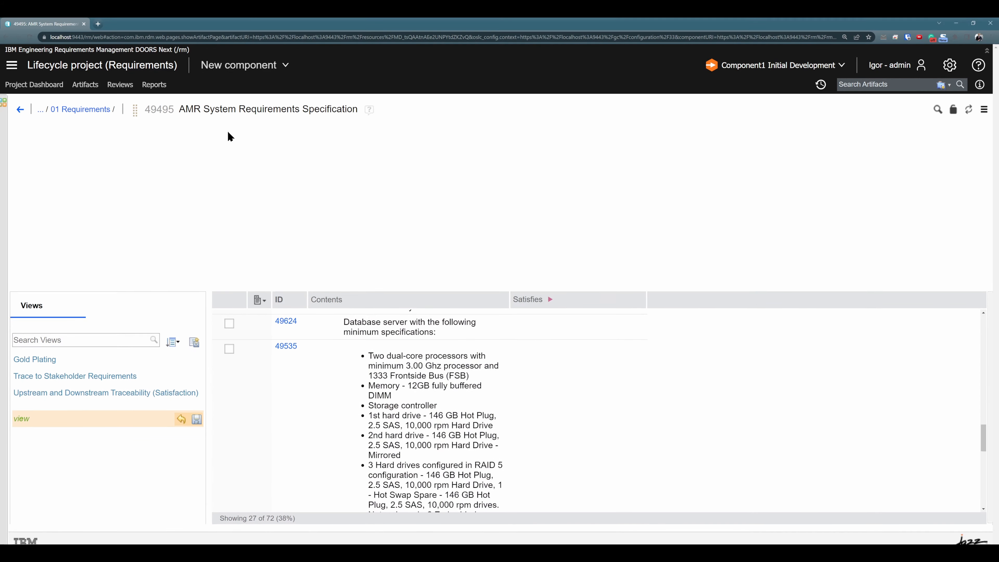
- Add the Artifact Type attribute as a column after Satisfies
right_click(699, 163)
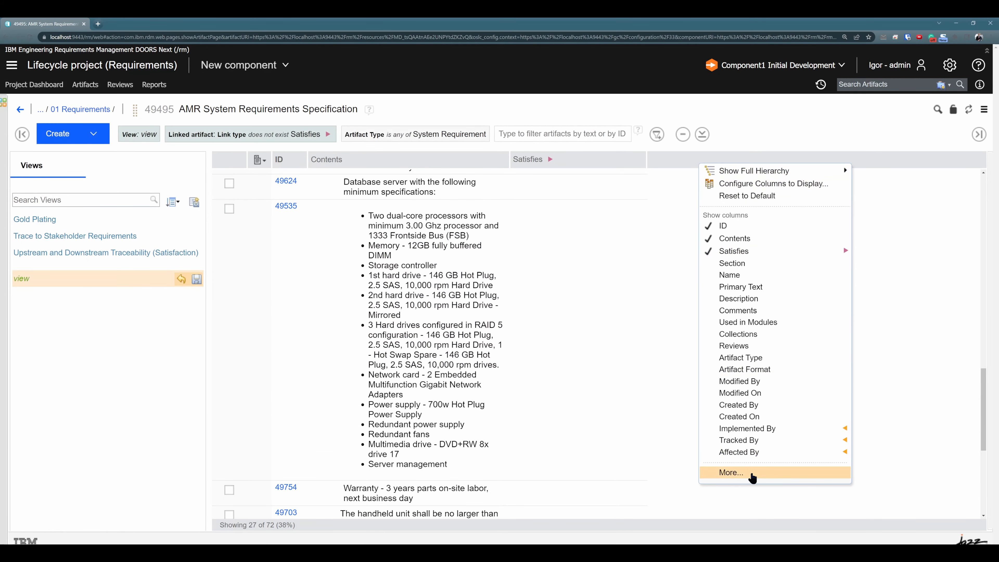
click(753, 476)
text(art)
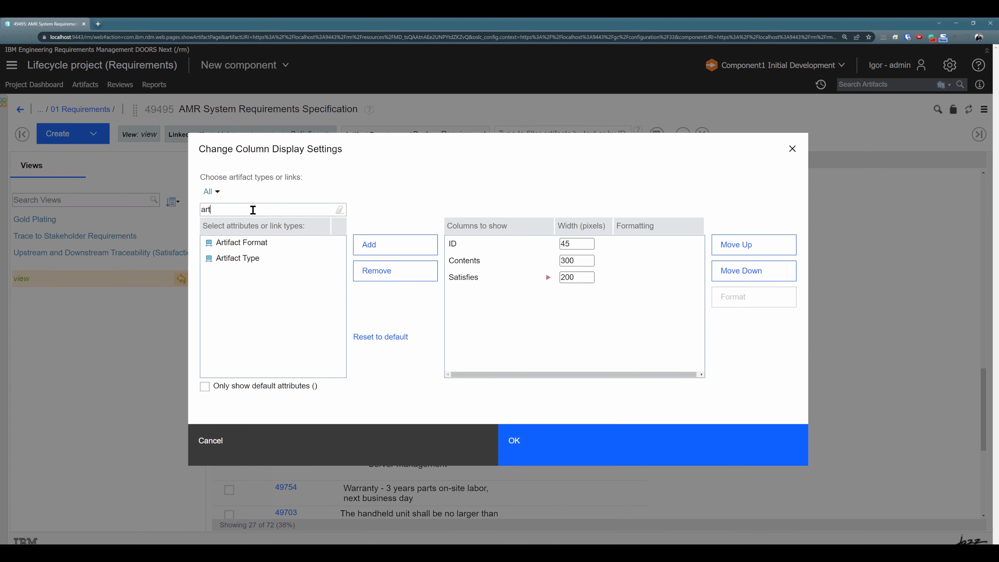
double_click(268, 259)
click(536, 446)
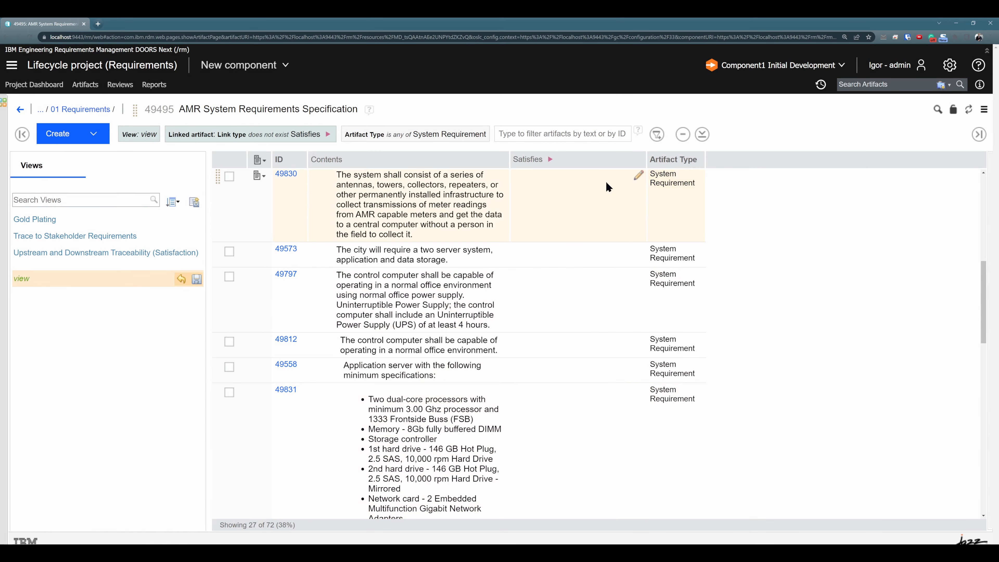
- Open the saved Upstream and Downstream Traceability (Satisfaction) view and examine the stakeholder requirements linked to the handheld device requirements
scroll(482, 202, up, 5)
scroll(492, 199, down, 10)
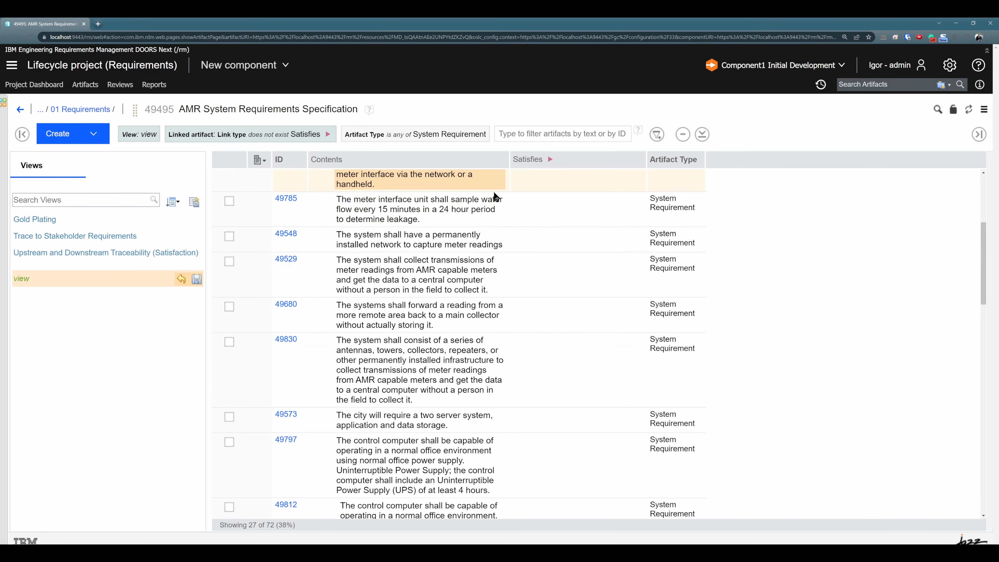
scroll(496, 198, down, 12)
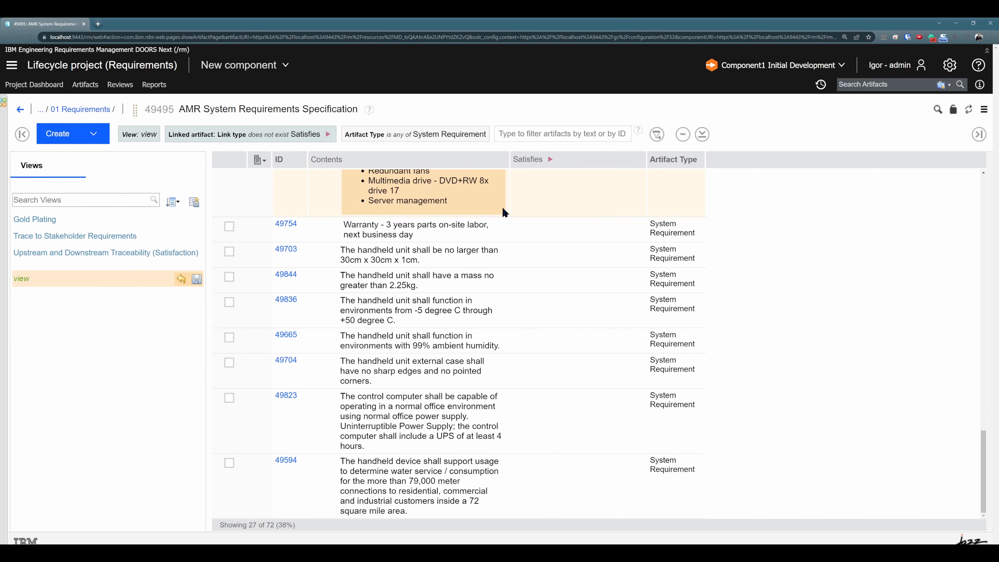
scroll(534, 253, up, 15)
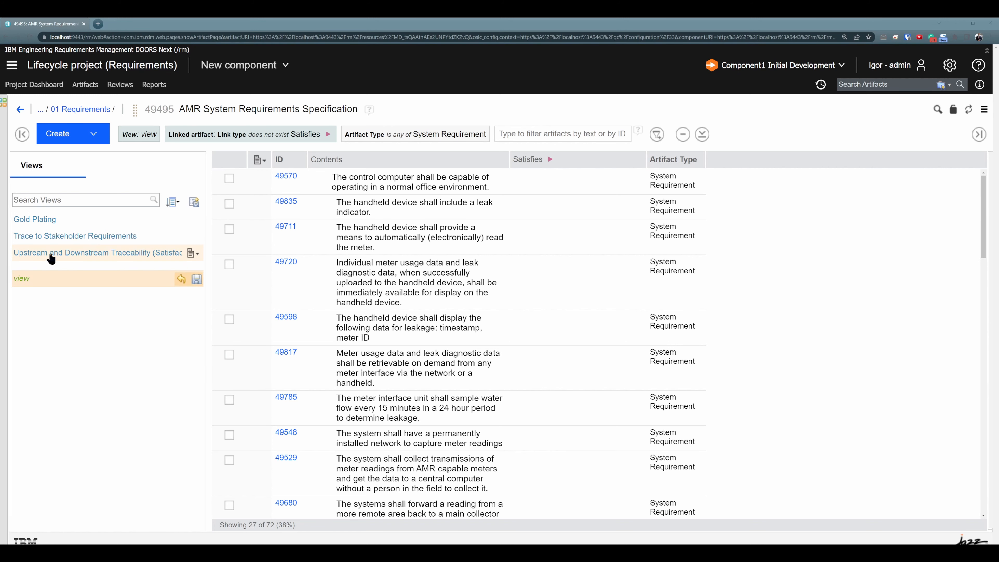
click(37, 258)
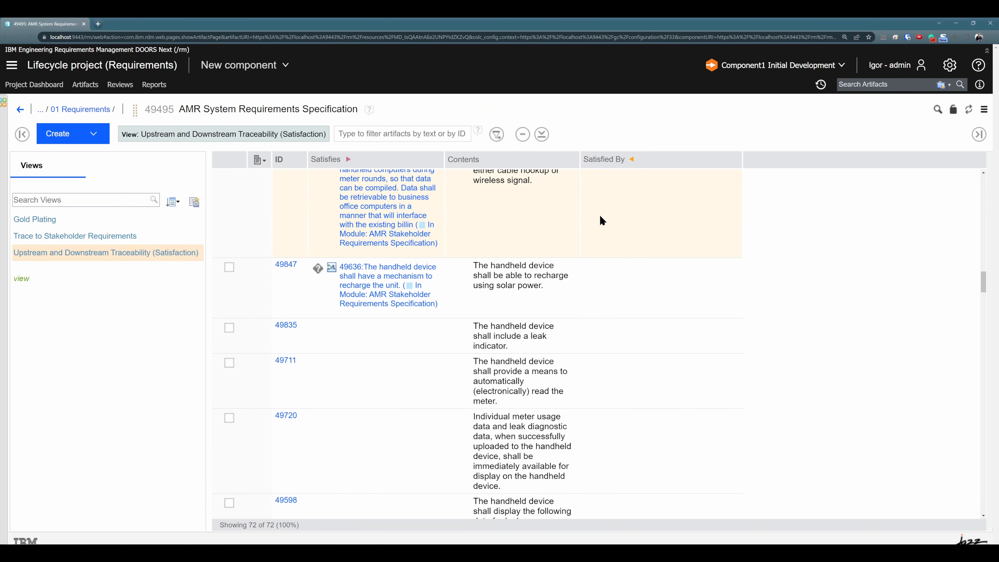
scroll(602, 216, up, 3)
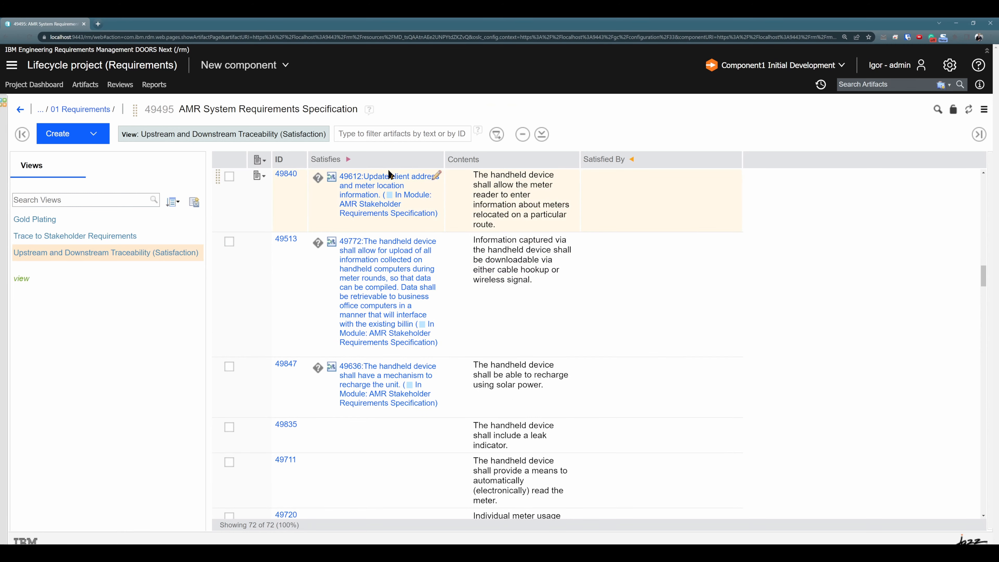
scroll(547, 228, up, 4)
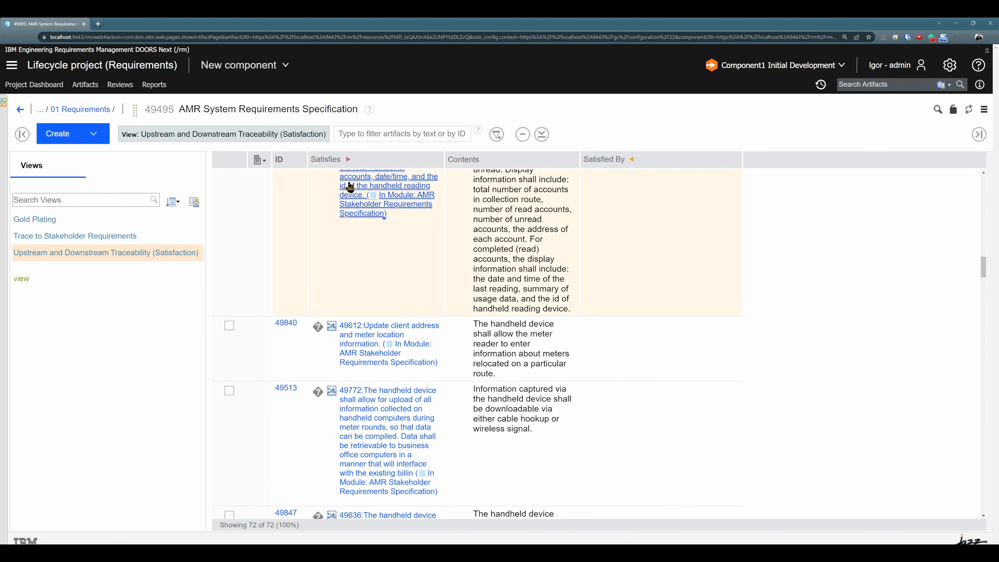
scroll(394, 221, up, 4)
scroll(393, 237, up, 4)
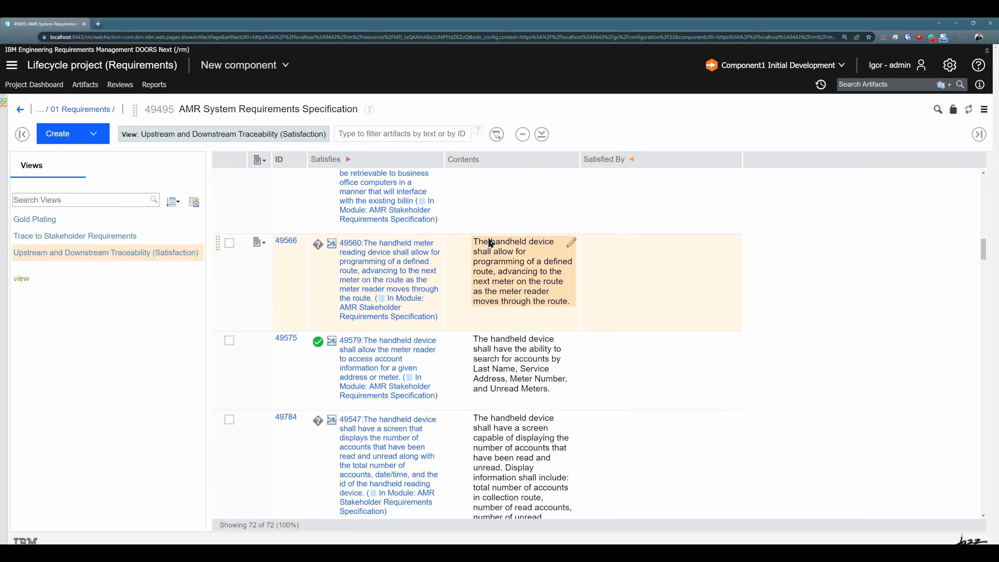
scroll(352, 205, down, 15)
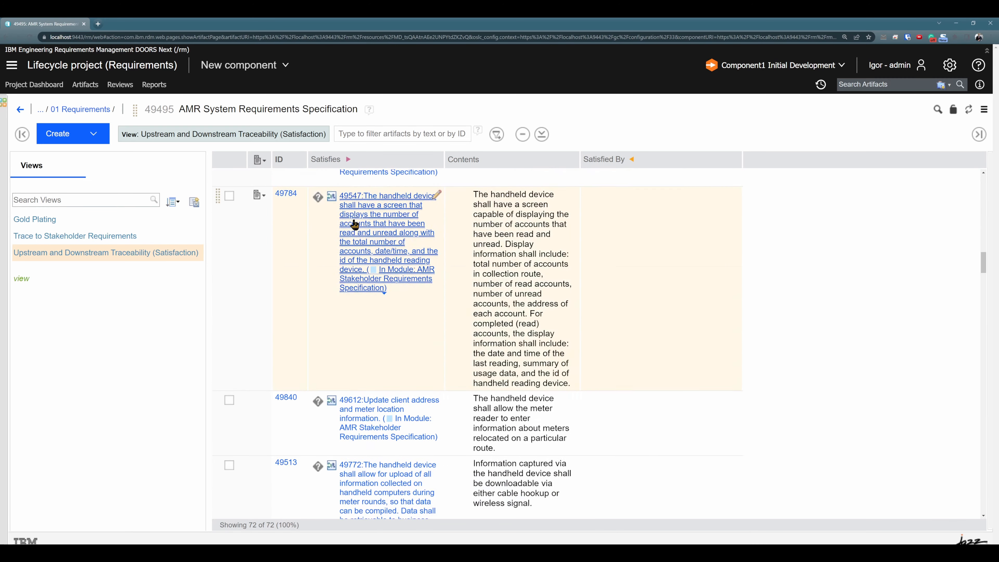
- Examine the Satisfied By links of the meter interface unit and fixed network requirements, including their link validity statuses
scroll(519, 172, up, 5)
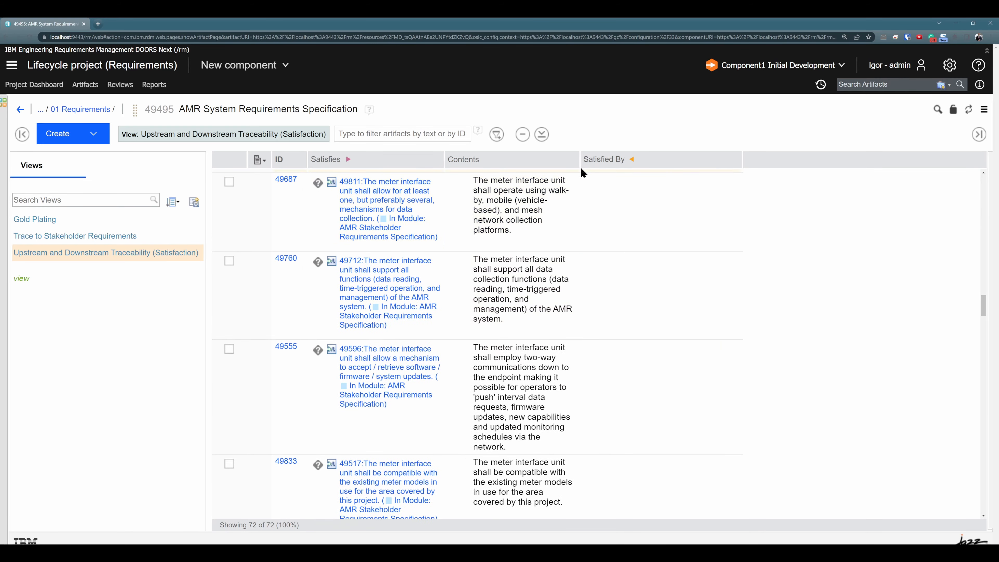
scroll(664, 207, up, 4)
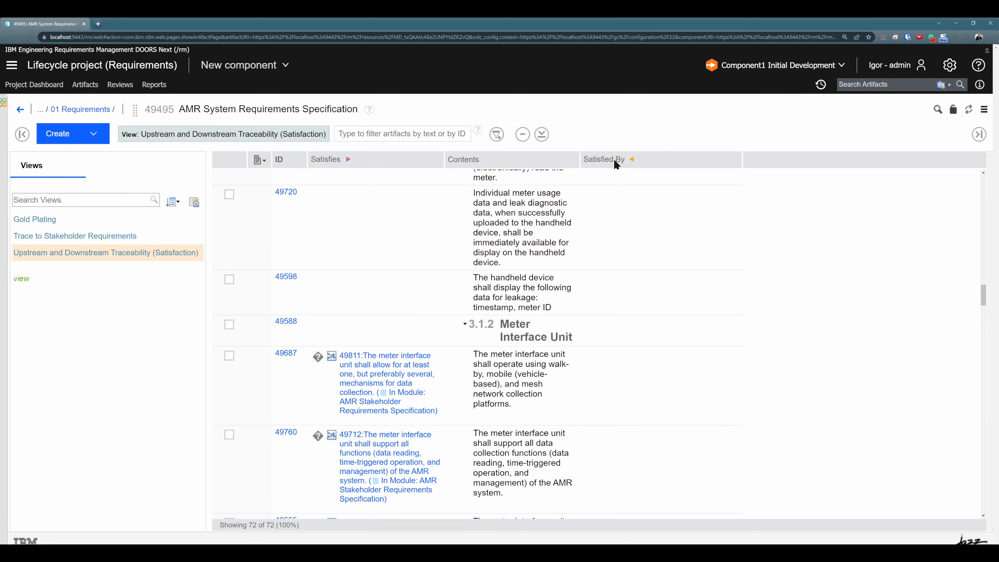
scroll(620, 184, down, 8)
scroll(612, 238, down, 10)
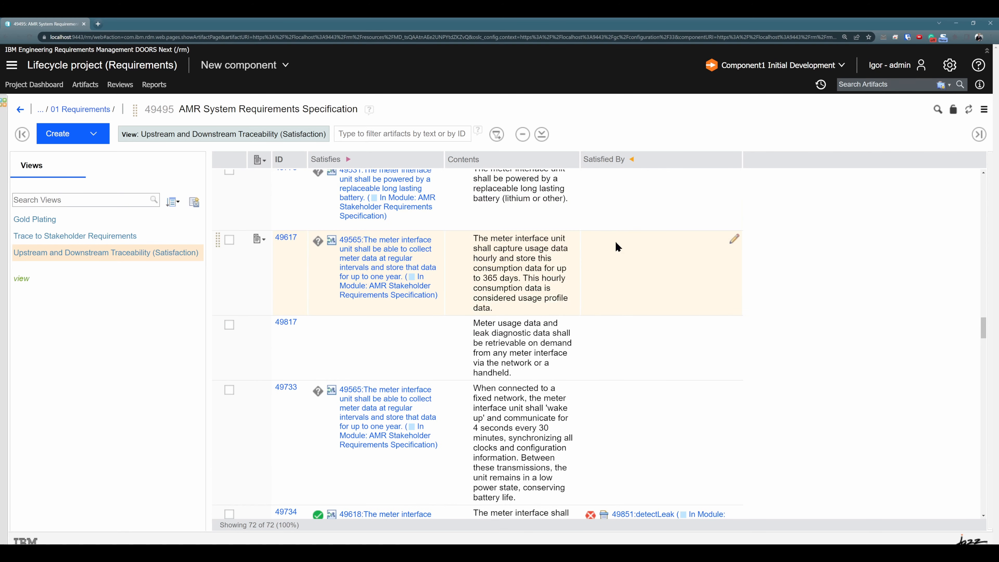
scroll(619, 259, down, 2)
scroll(619, 258, down, 8)
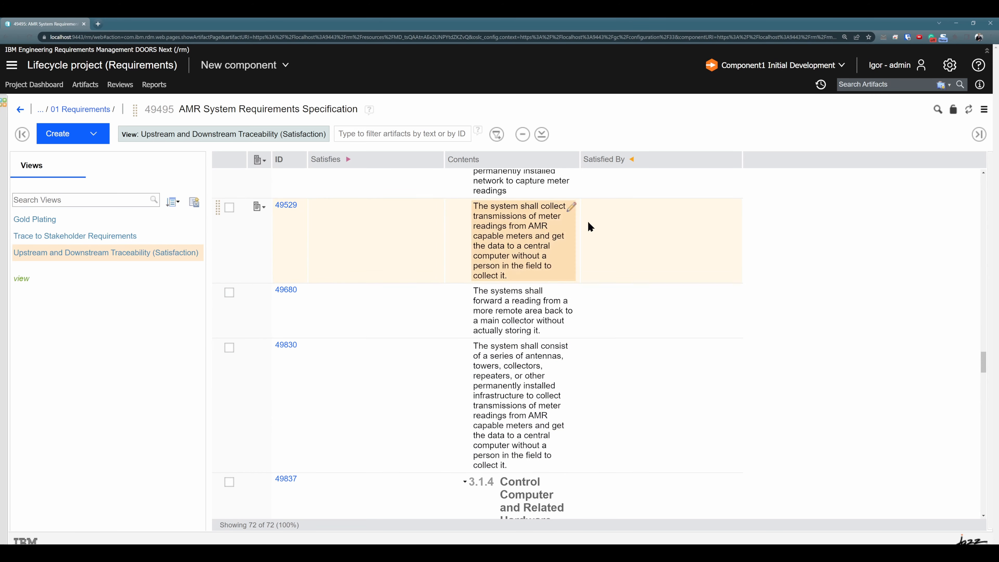
scroll(639, 282, up, 5)
scroll(633, 287, up, 15)
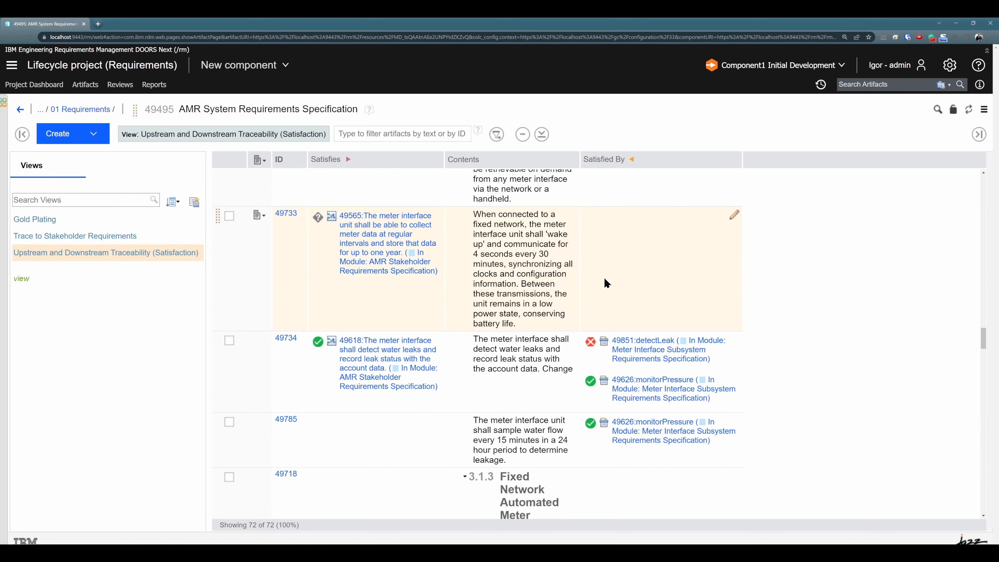
- Review the handheld device requirements for upstream Satisfies and downstream Satisfied By links, continuing down to the leak detection requirements
scroll(594, 294, up, 10)
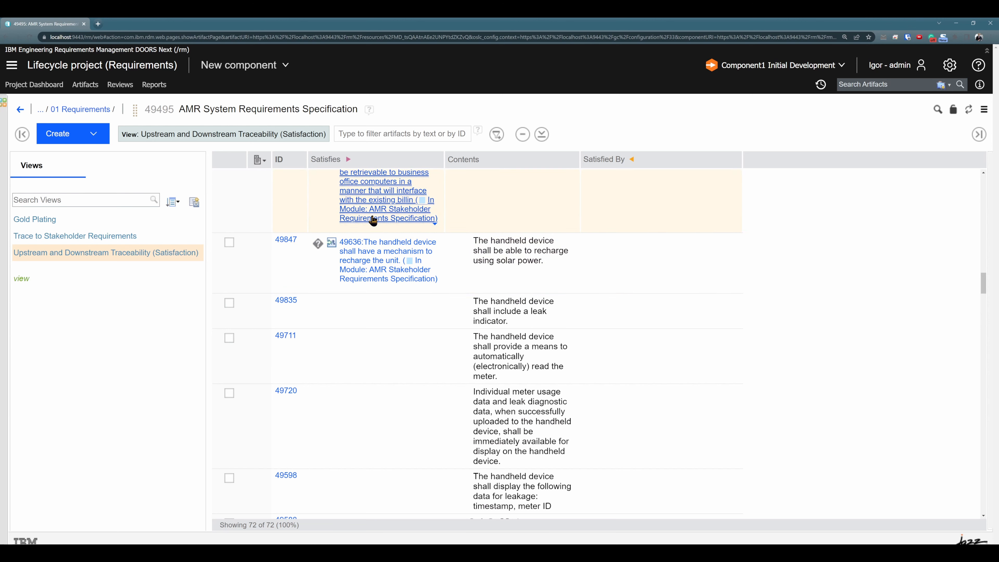
mouse_move(373, 221)
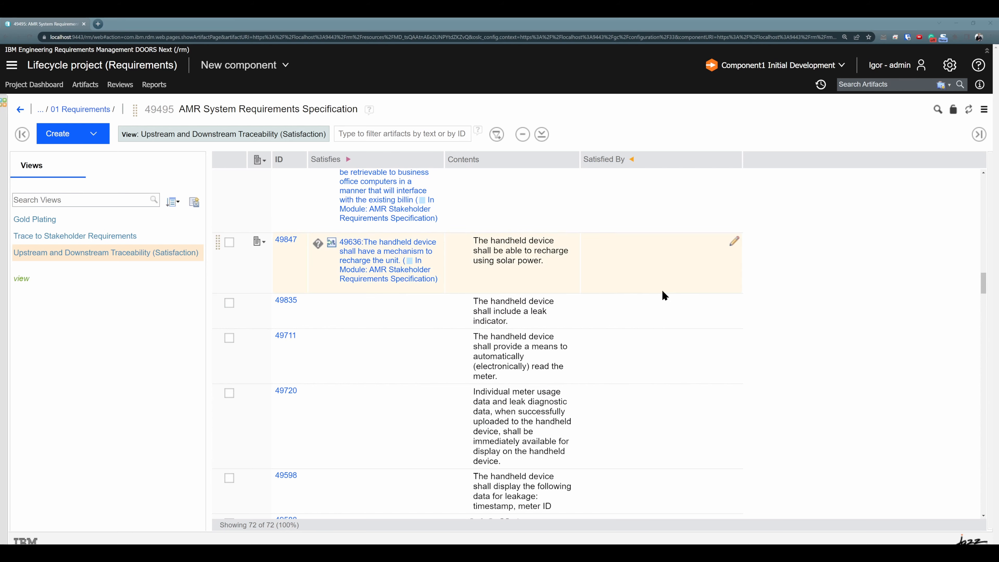
scroll(664, 295, up, 12)
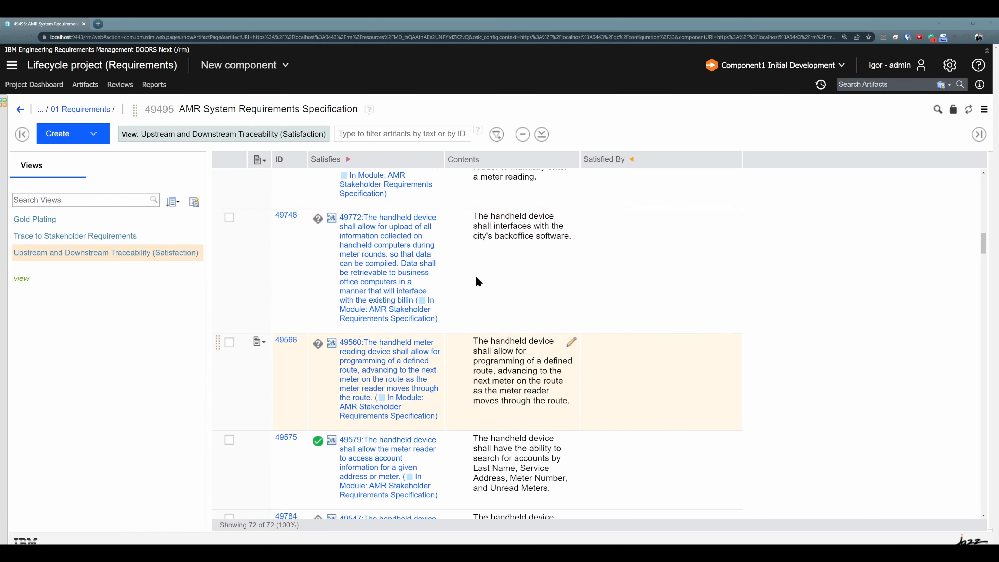
scroll(815, 252, up, 4)
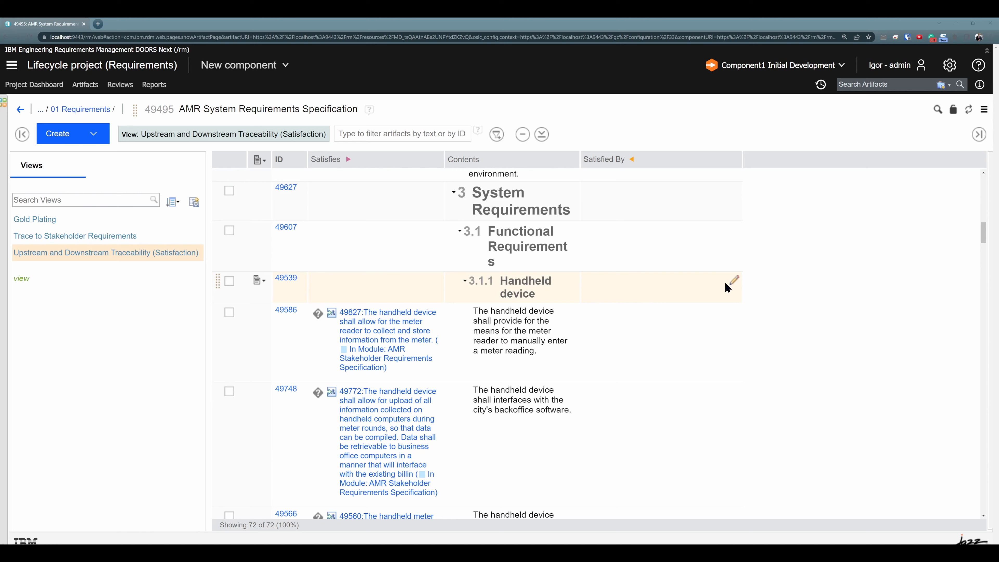
scroll(610, 252, up, 3)
scroll(610, 263, down, 4)
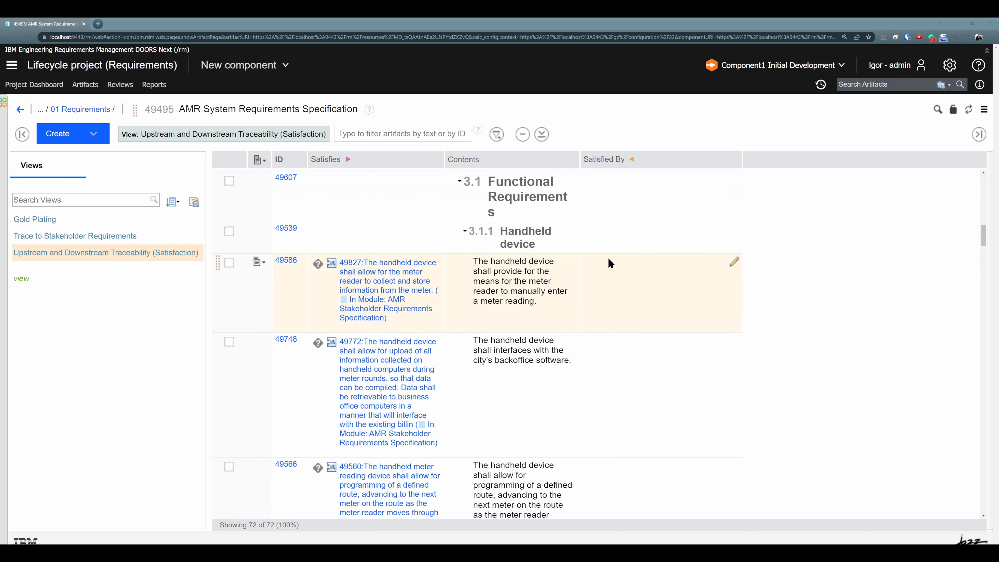
scroll(584, 308, down, 8)
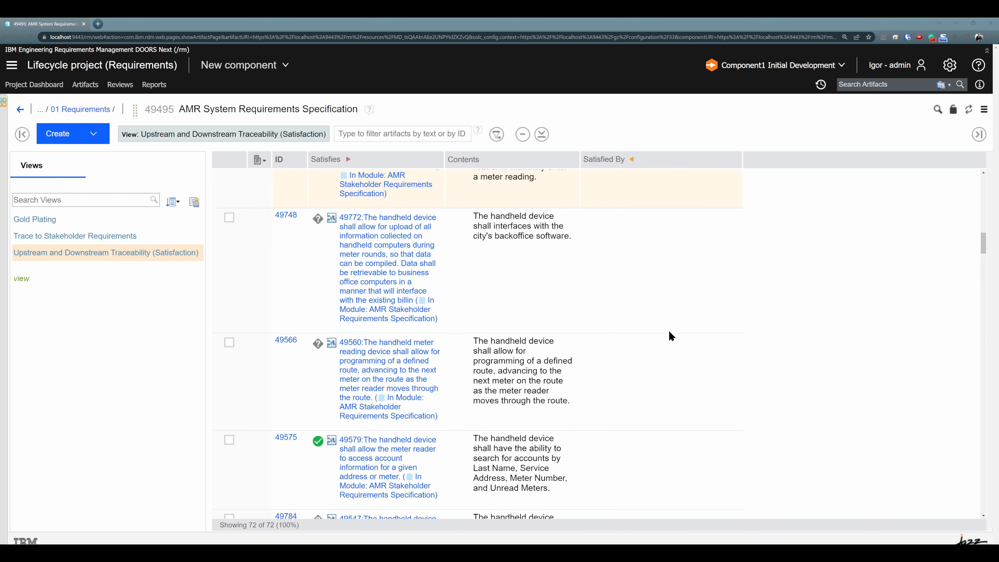
scroll(670, 332, down, 10)
scroll(629, 299, up, 1)
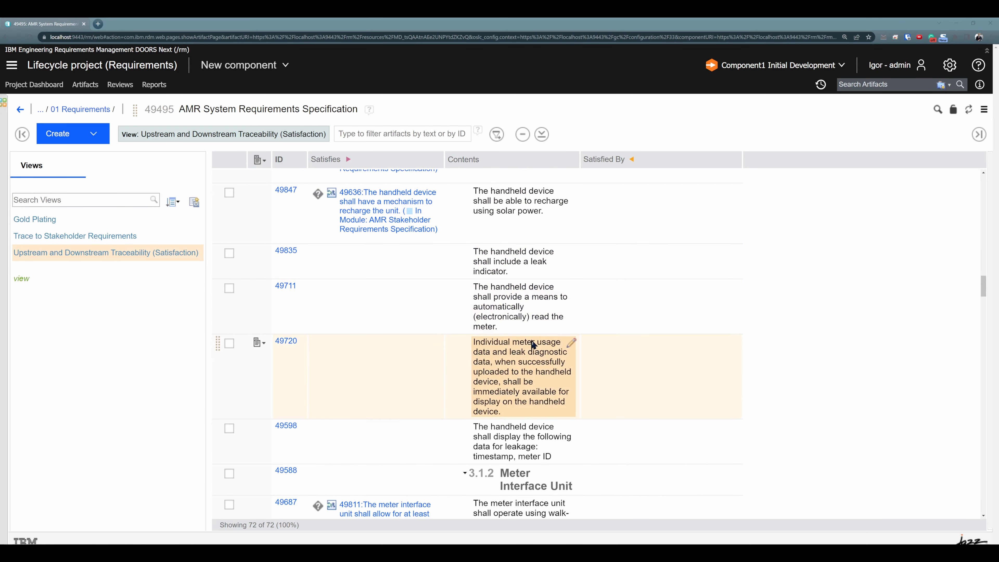
scroll(529, 331, up, 4)
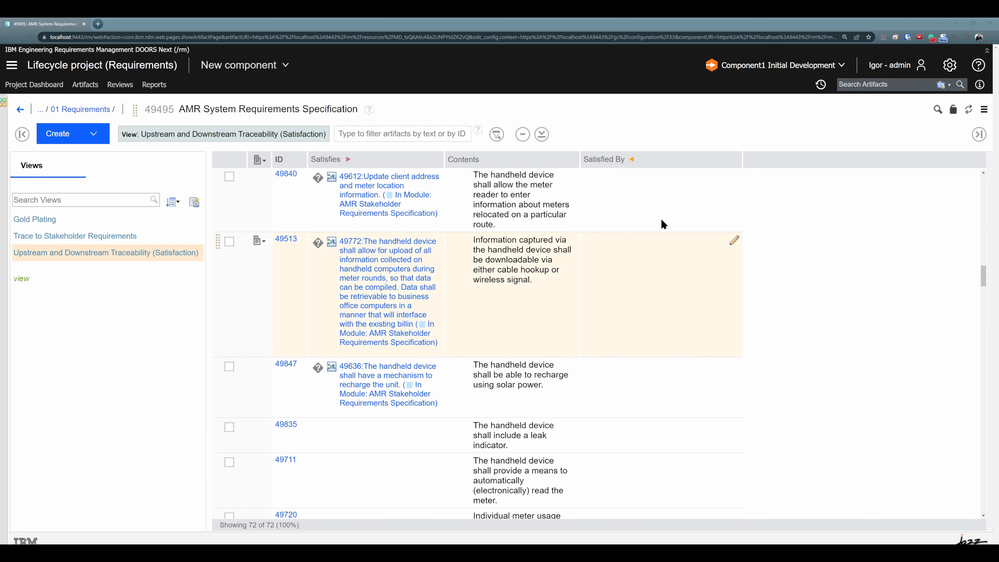
scroll(653, 311, down, 3)
scroll(652, 309, down, 15)
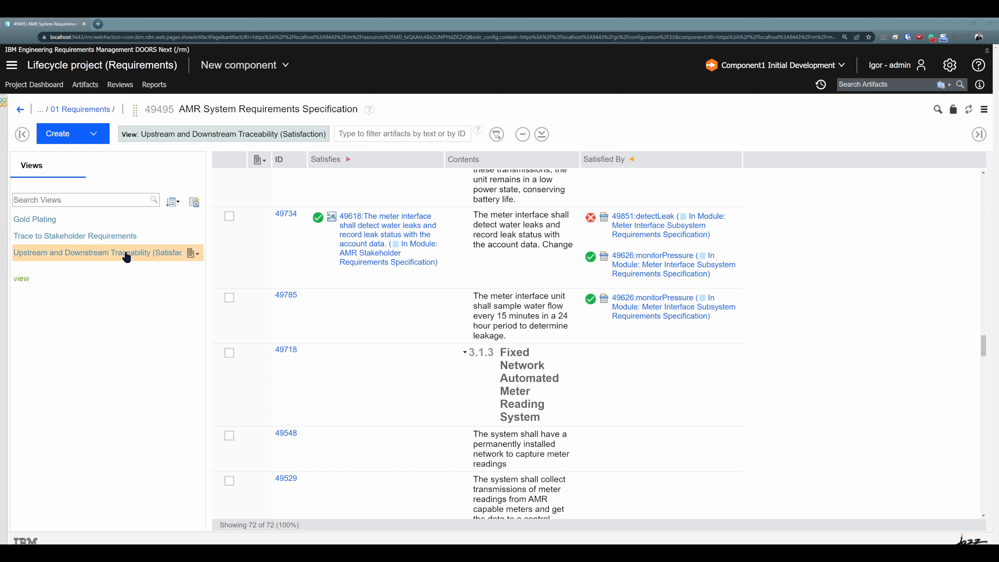
- Open the saved Gold Plating view, expand its filter conditions and review the introduction and general description artifacts
click(55, 227)
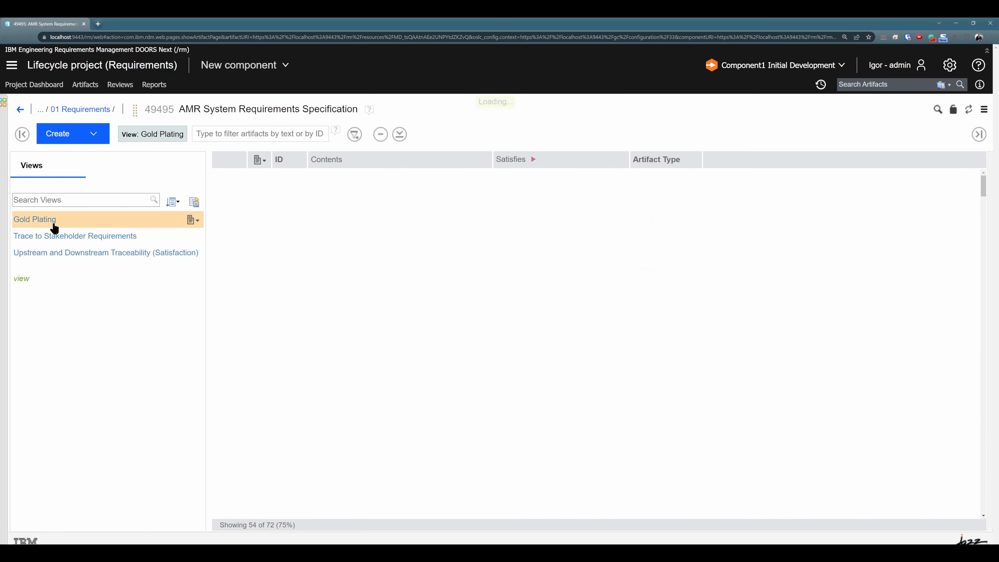
click(168, 134)
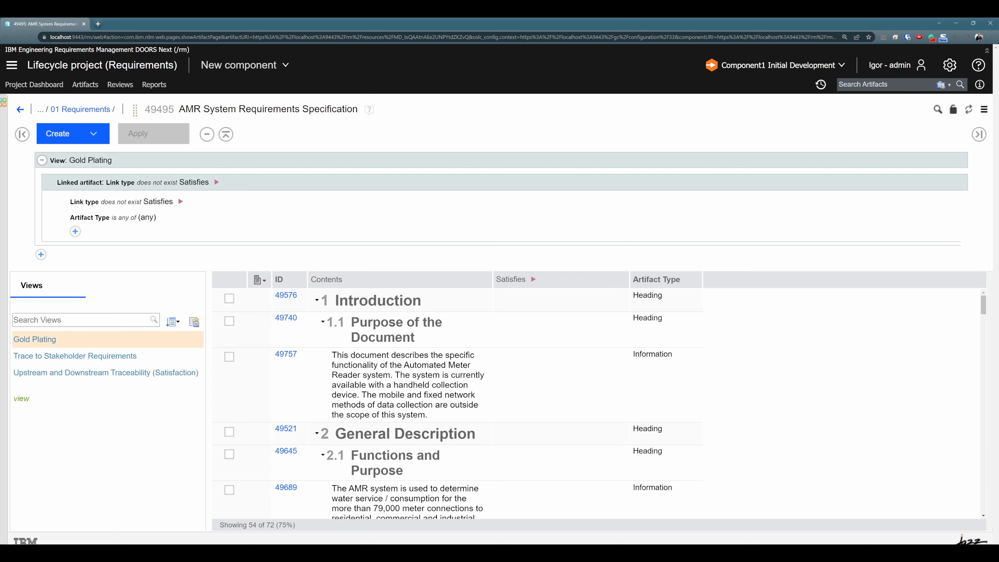
scroll(507, 325, down, 1)
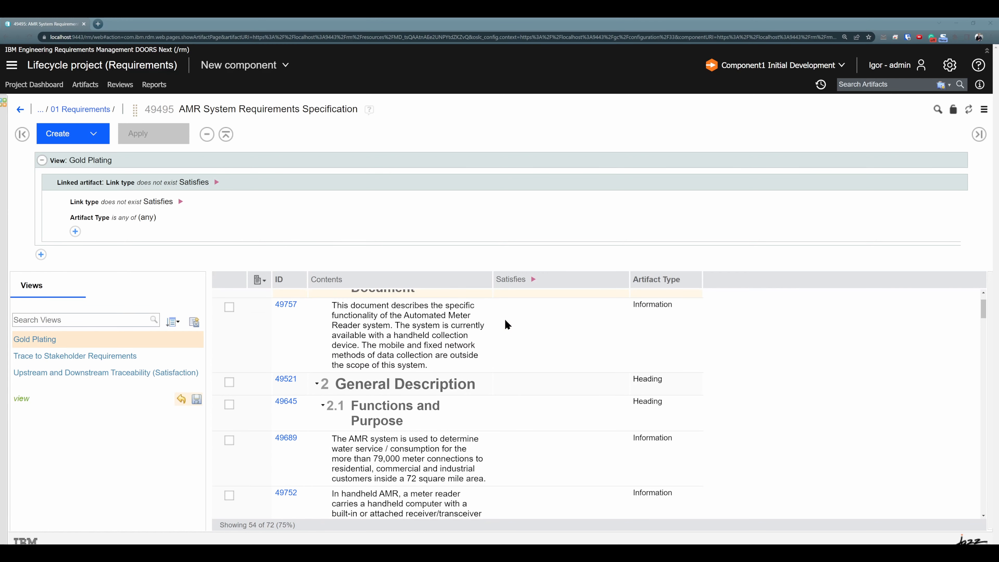
scroll(507, 324, up, 1)
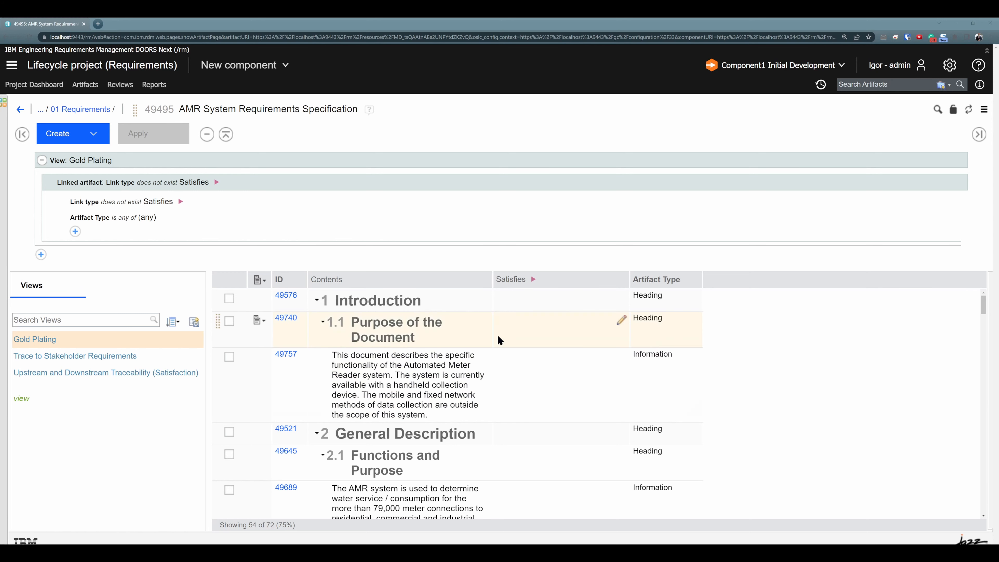
scroll(497, 339, down, 3)
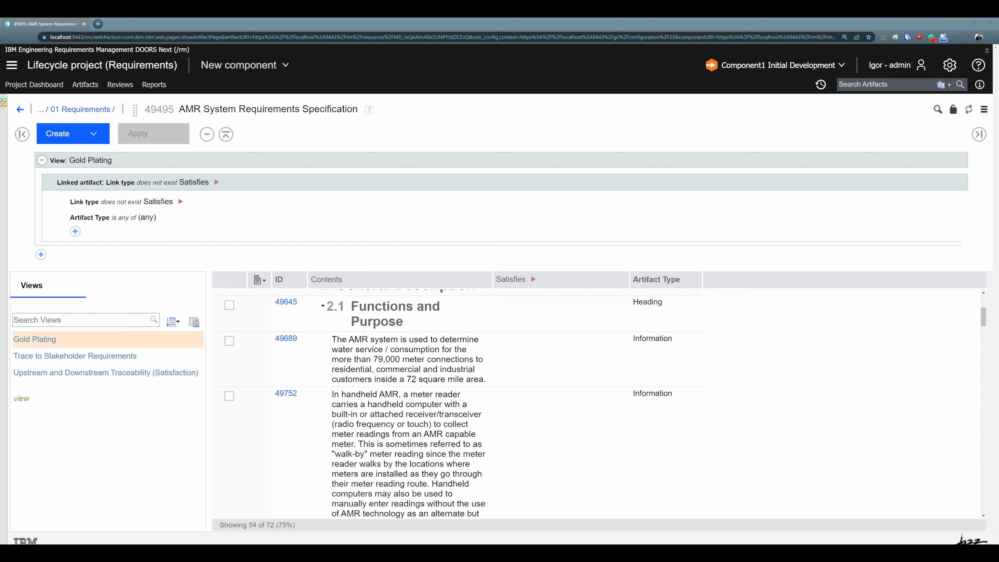
scroll(527, 341, down, 3)
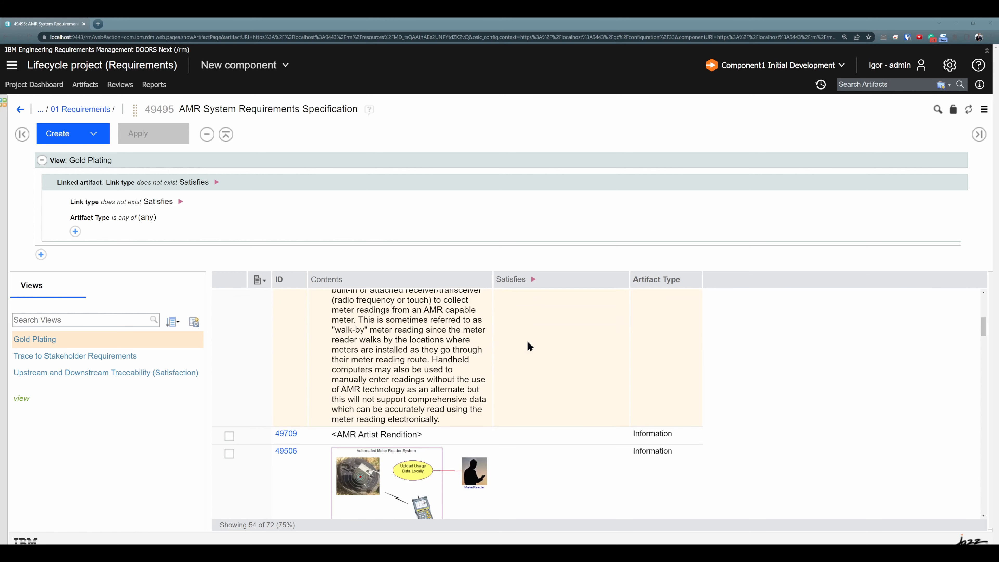
scroll(542, 399, up, 3)
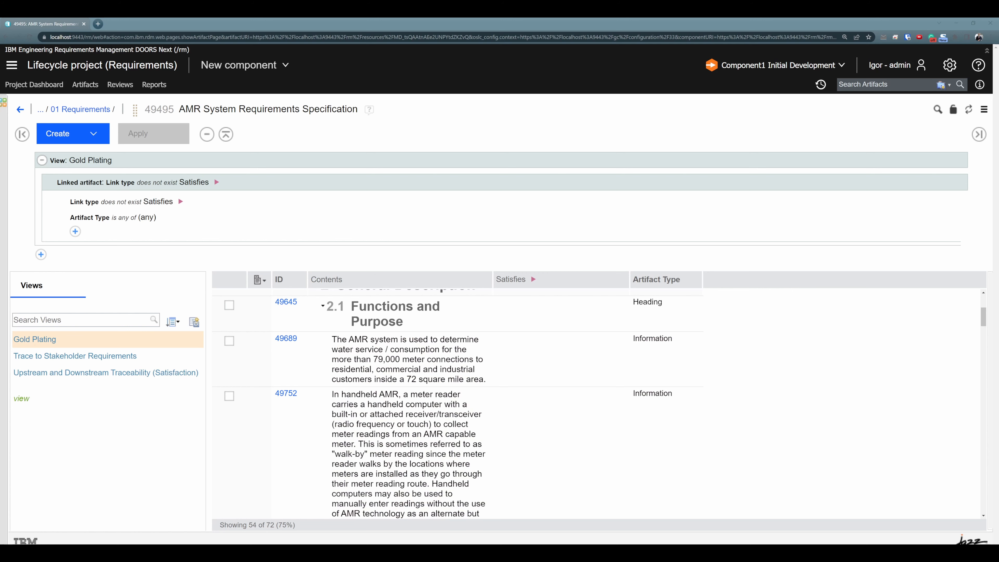
scroll(511, 375, down, 3)
scroll(488, 361, up, 2)
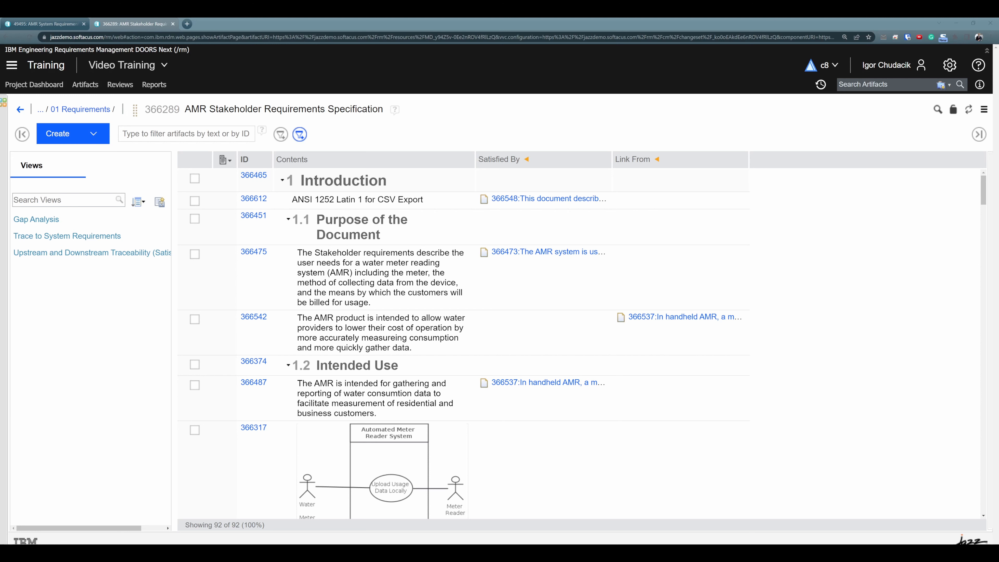
- In the mini dashboard's Module Link Statistics widget, create a chart of Satisfied By links for the artifact type Stakeholder Requirement
click(4, 103)
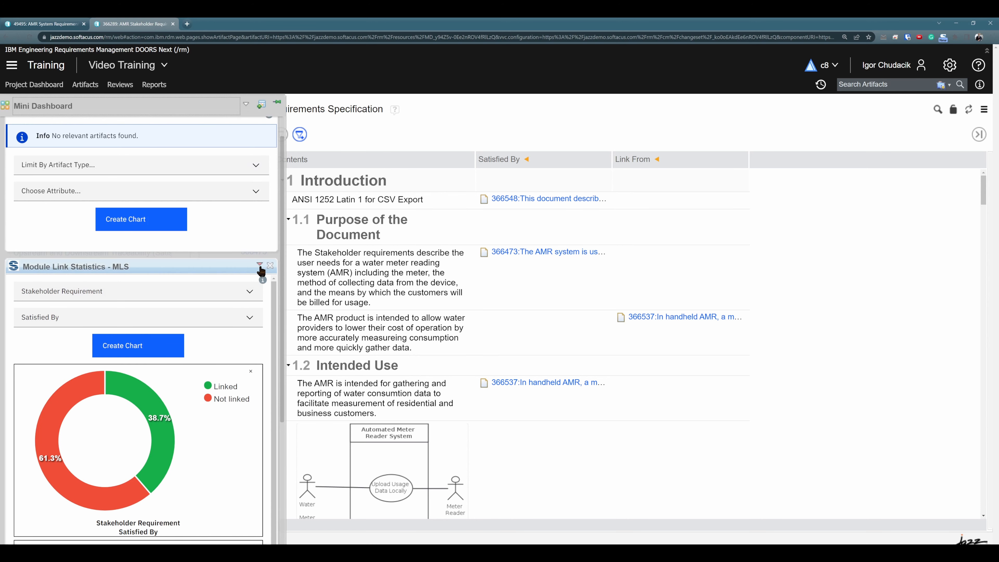
drag(284, 263, 283, 242)
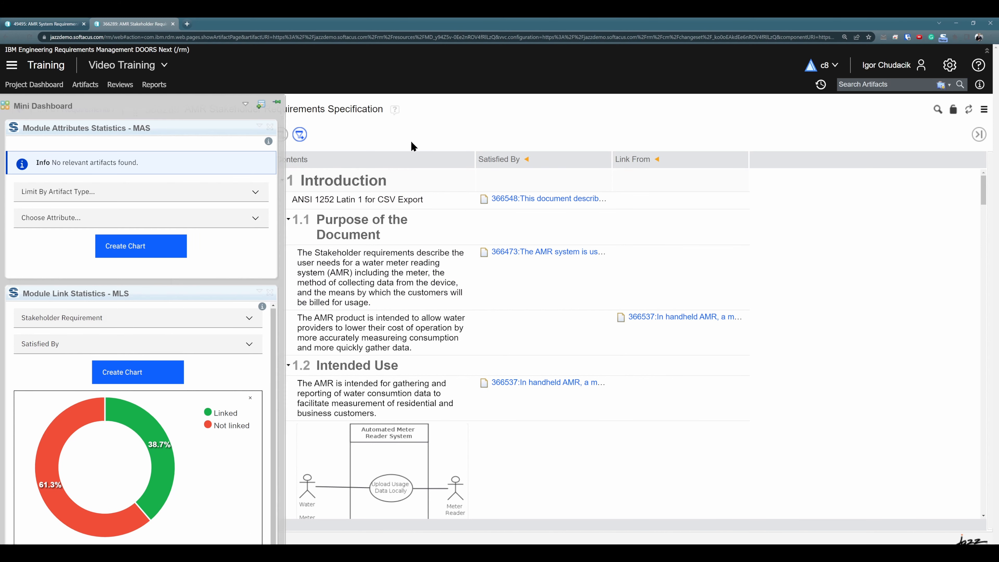
click(4, 103)
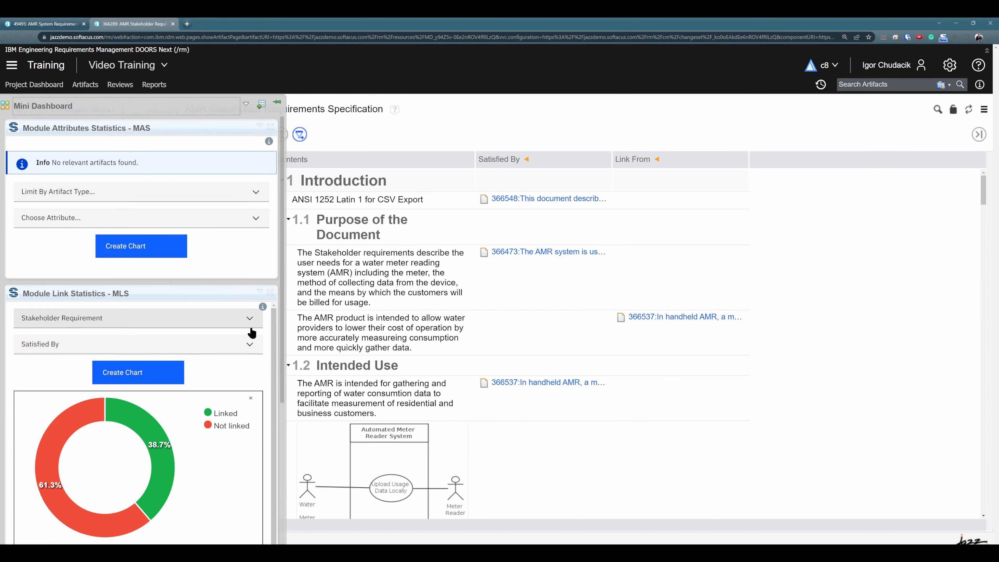
click(249, 319)
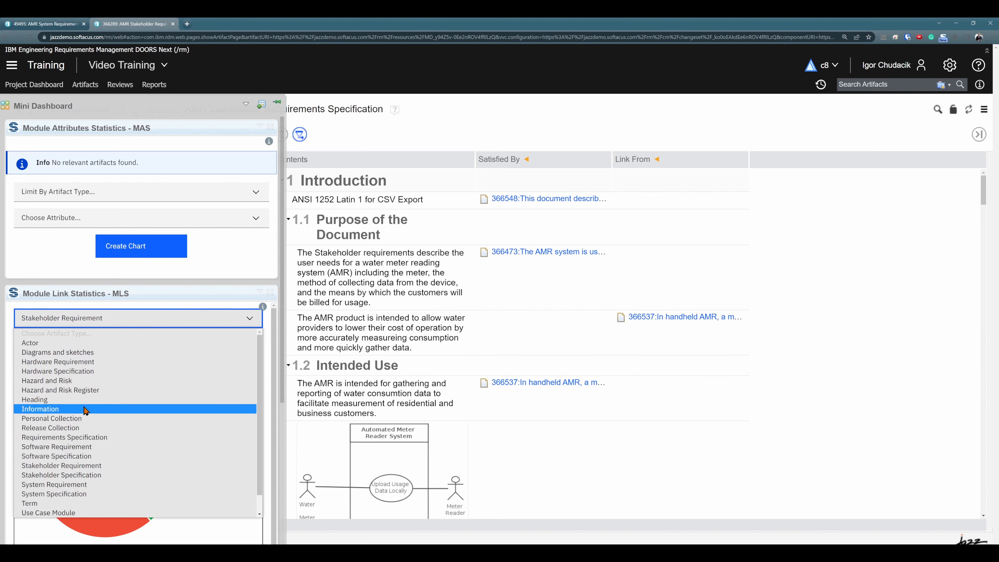
click(99, 469)
click(243, 350)
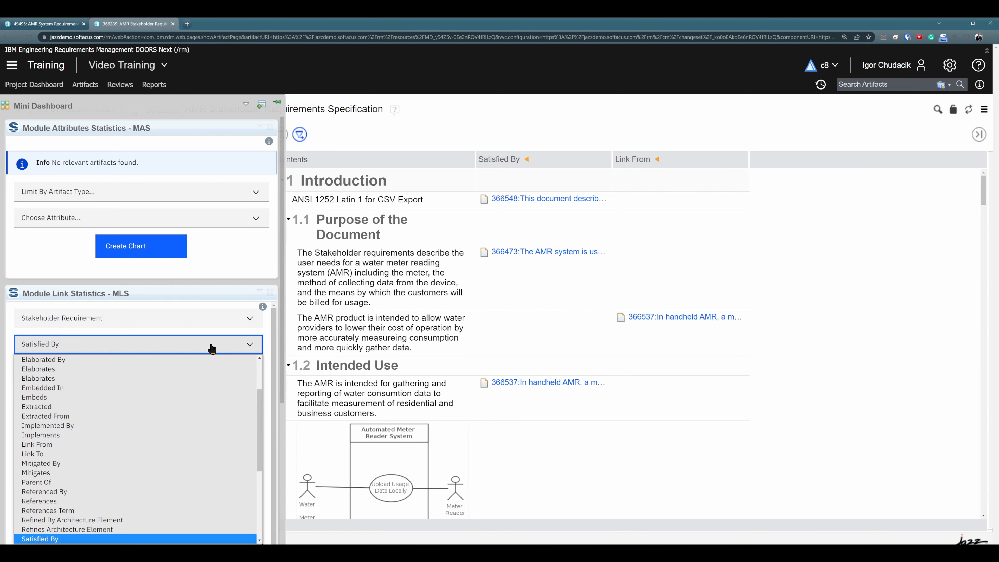
click(62, 540)
click(152, 376)
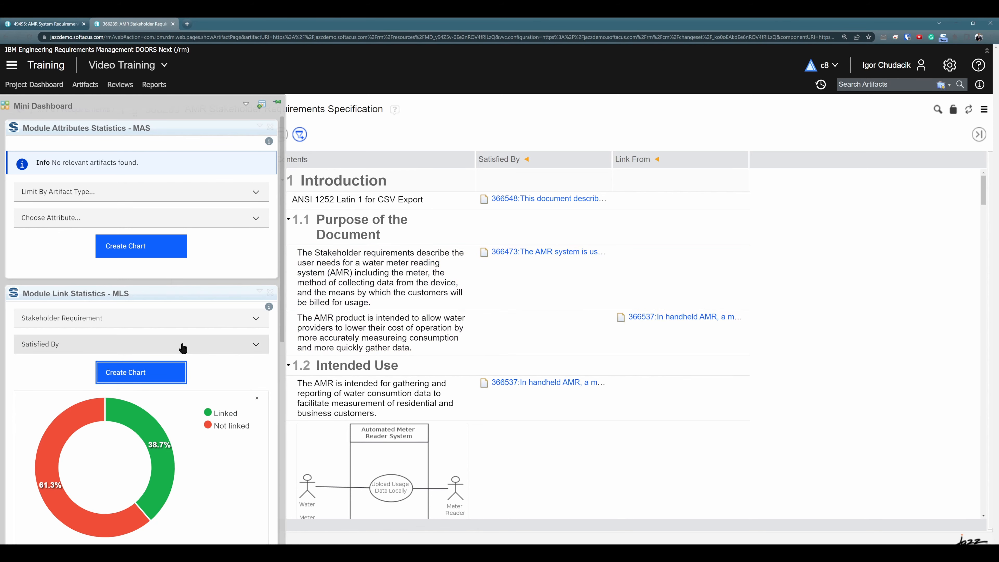
- Inspect the Linked and Not linked segments of the Stakeholder Requirement chart for their artifact counts
mouse_move(141, 413)
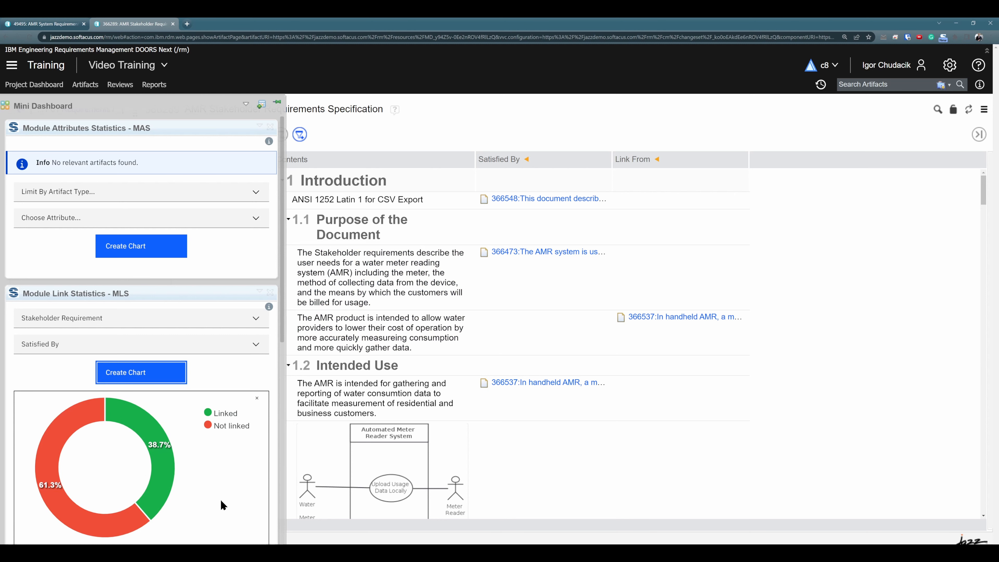
mouse_move(166, 457)
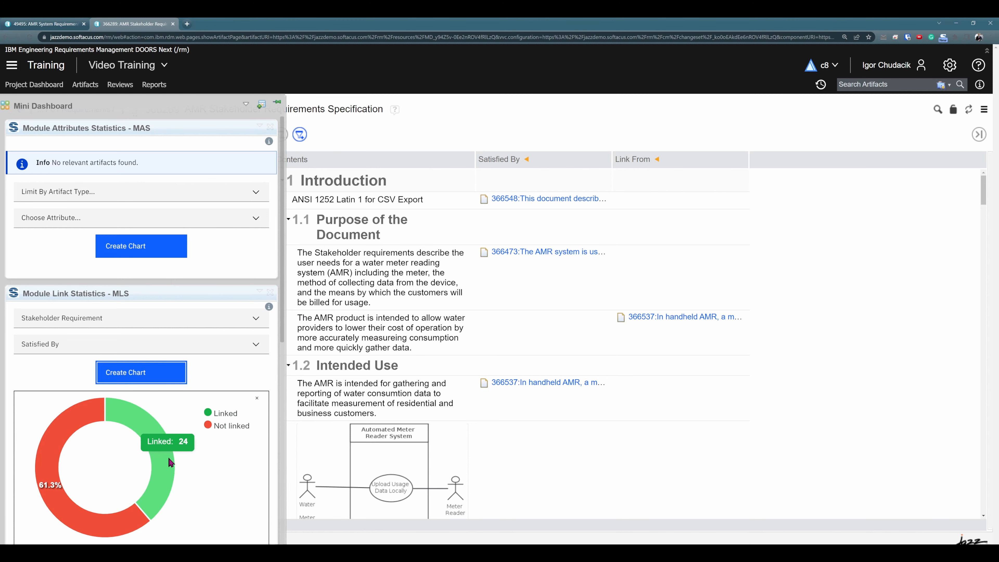
mouse_move(60, 428)
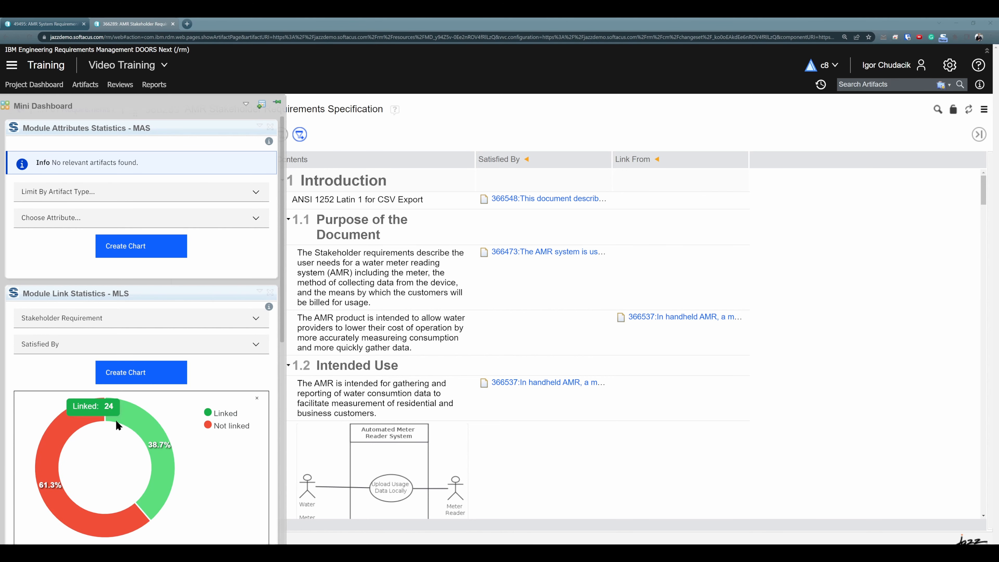
mouse_move(75, 421)
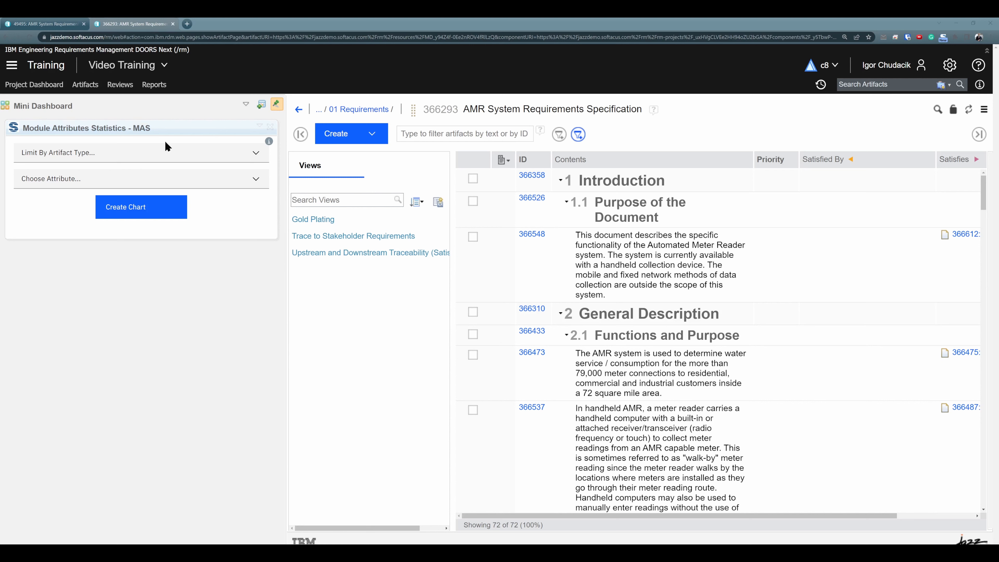
- In the Module Attributes Statistics widget, chart the Priority attribute for the artifact type System Requirement and inspect the chart's segments
click(194, 158)
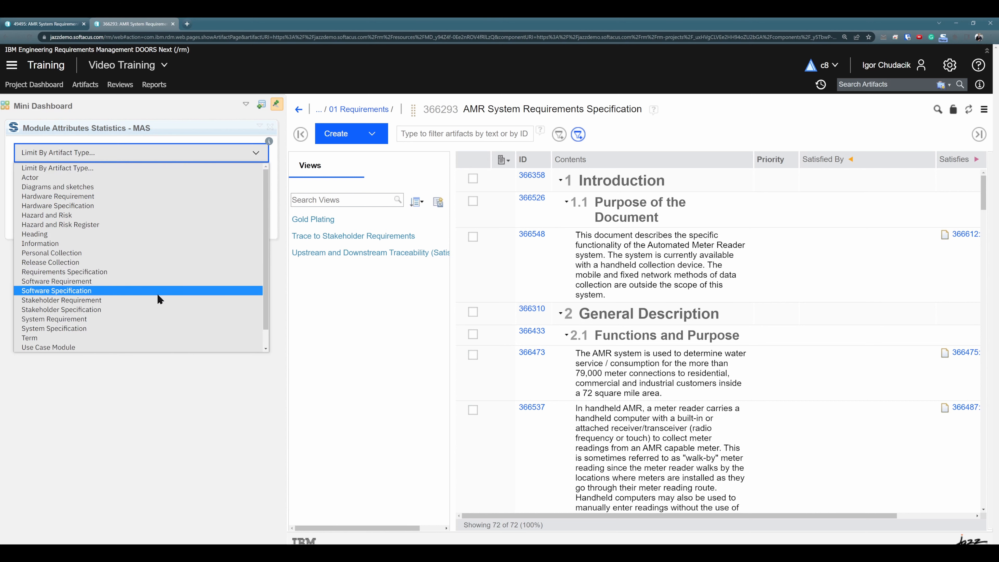
click(131, 319)
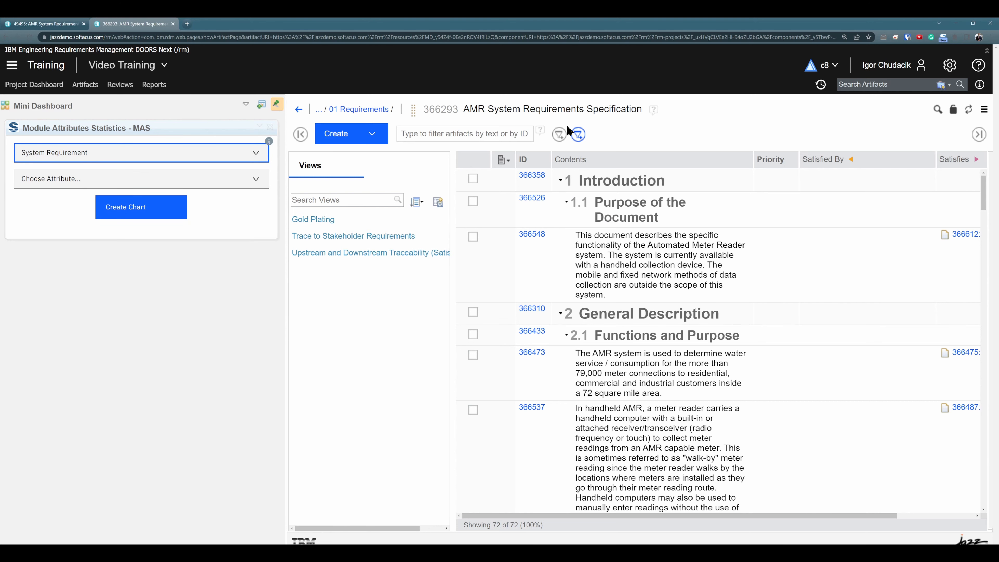
click(161, 185)
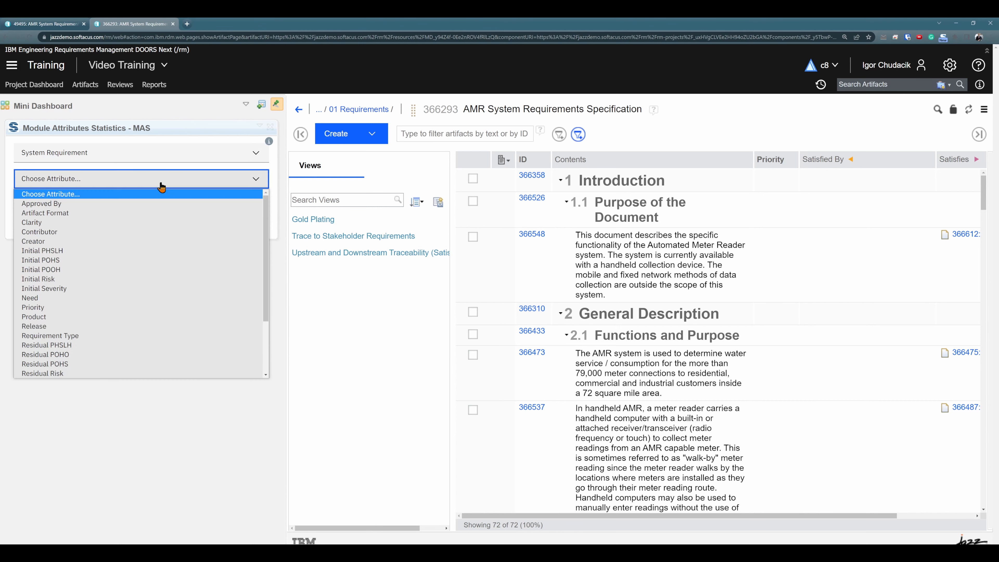
click(138, 307)
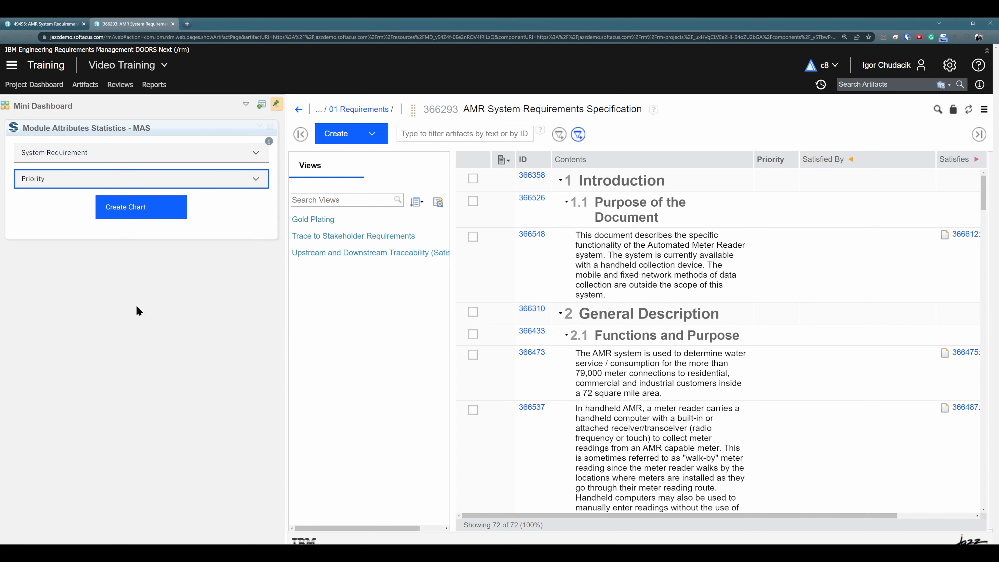
click(156, 208)
mouse_move(101, 368)
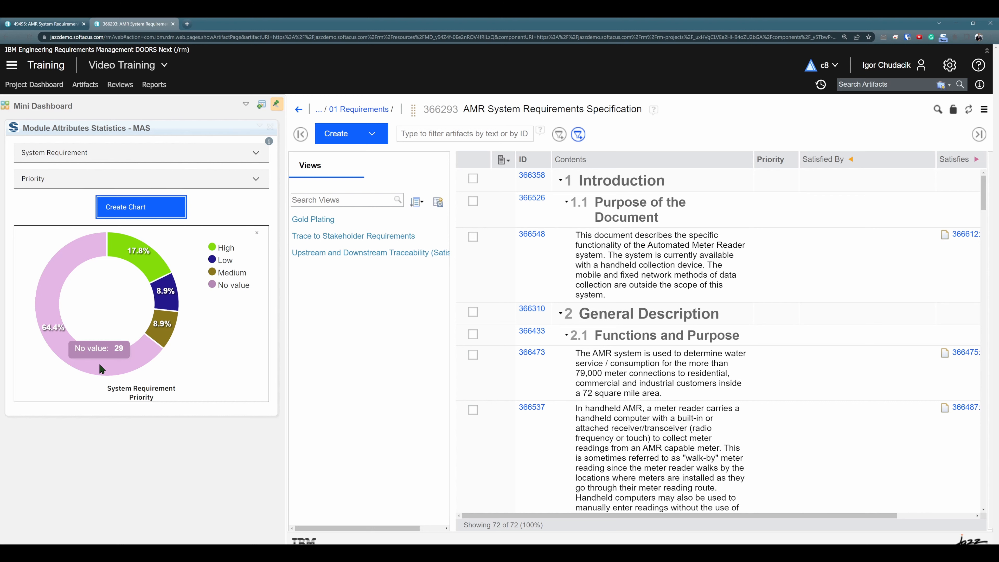
mouse_move(159, 268)
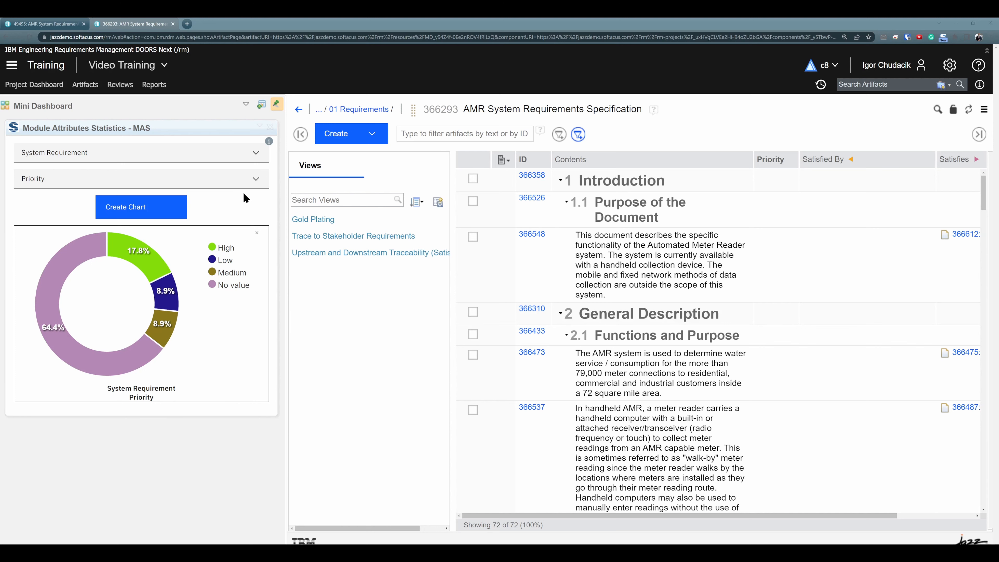
- Create a second System Requirement chart in the Module Attributes Statistics widget, this one for the Need attribute
click(246, 182)
click(157, 297)
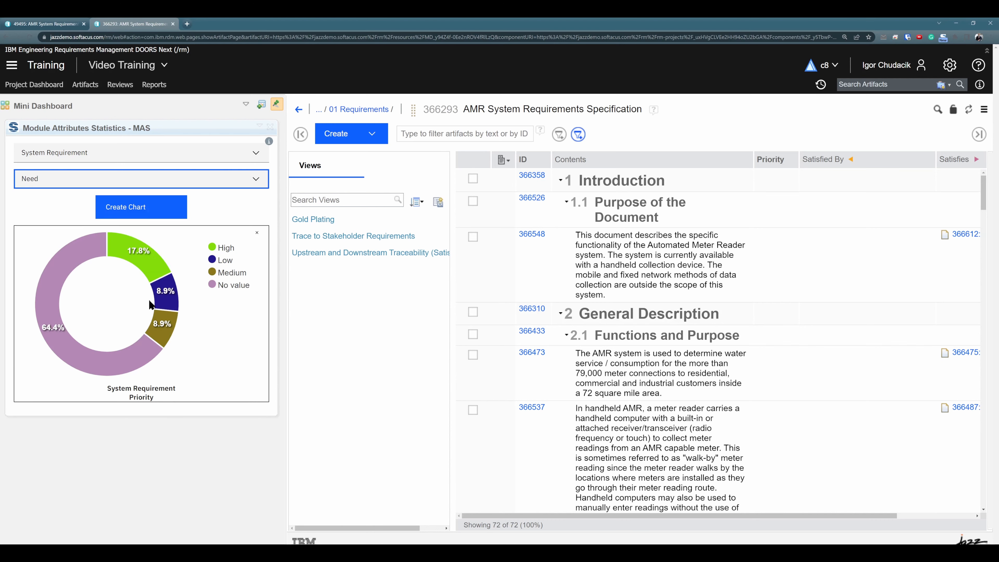
click(147, 207)
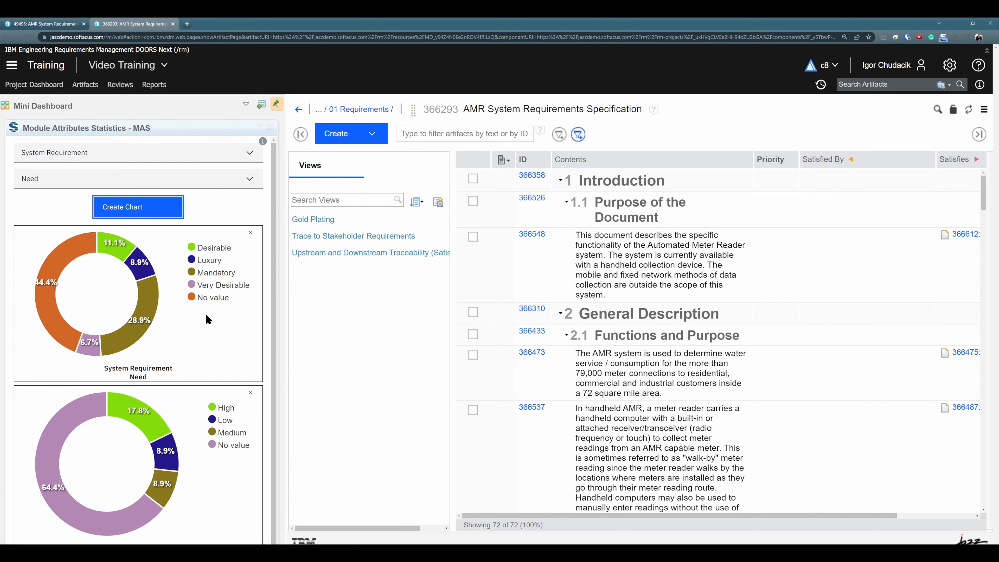
- Inspect the No value, Desirable, Luxury, Mandatory and Very Desirable segments of the Need chart for their artifact counts
mouse_move(45, 313)
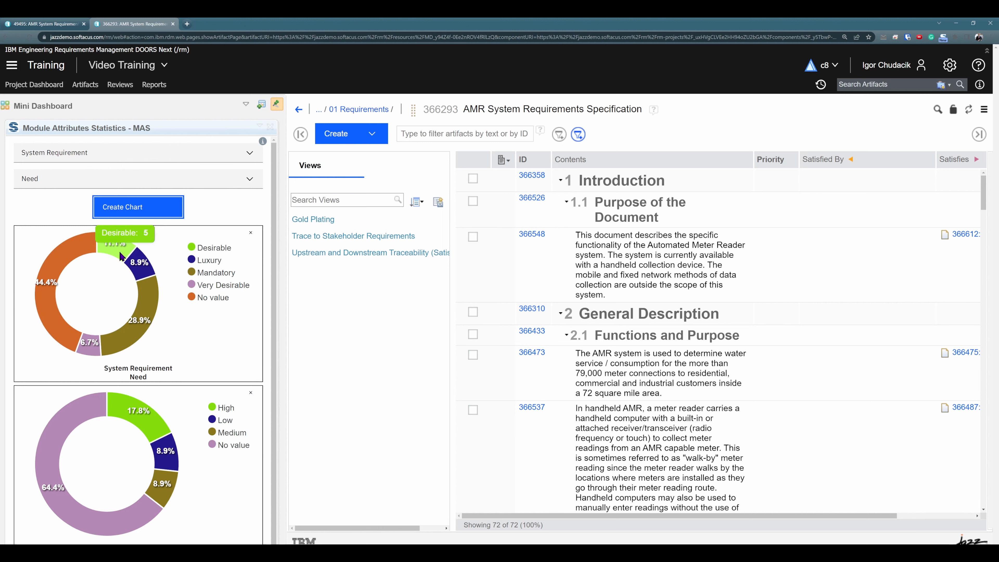
mouse_move(120, 256)
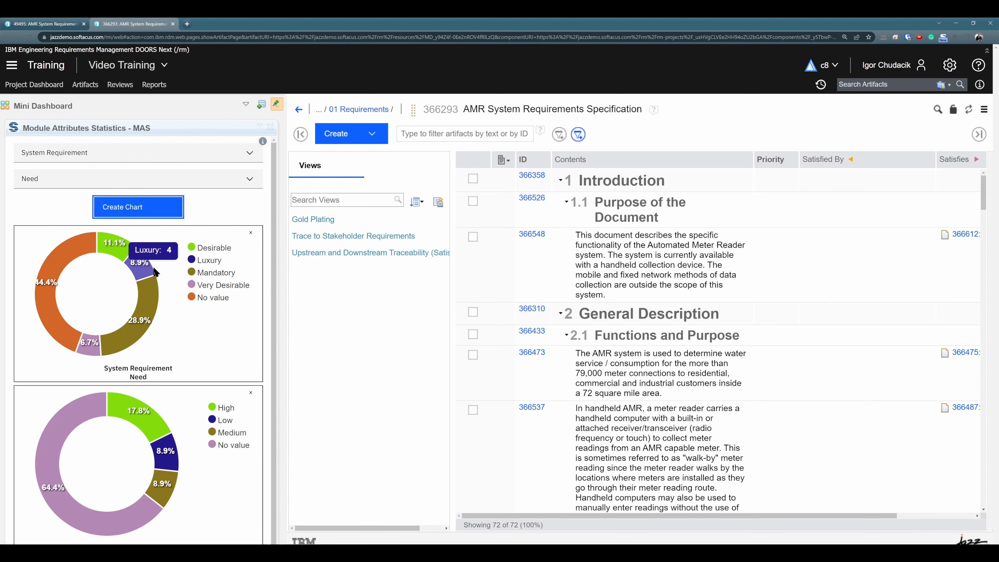
mouse_move(157, 298)
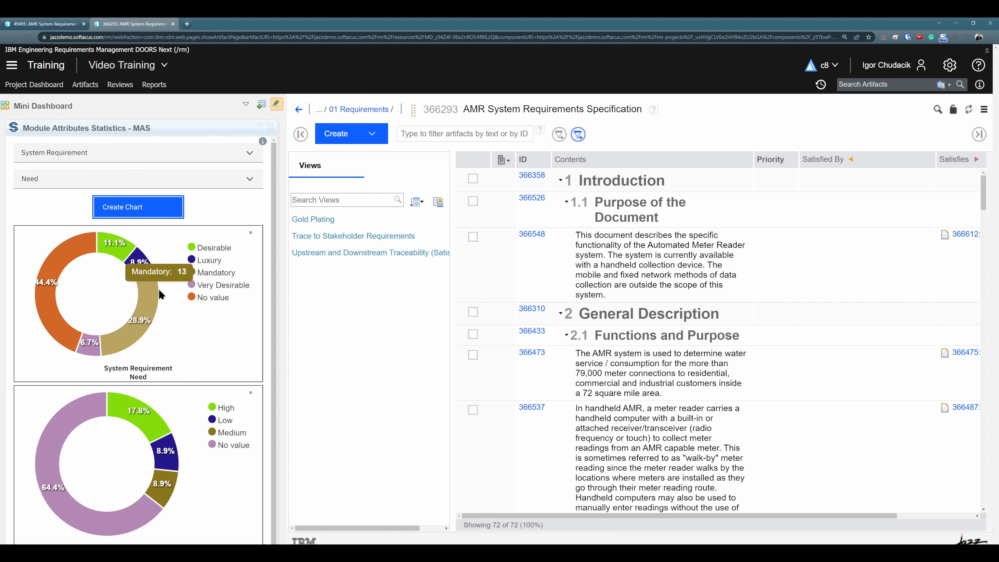
mouse_move(93, 350)
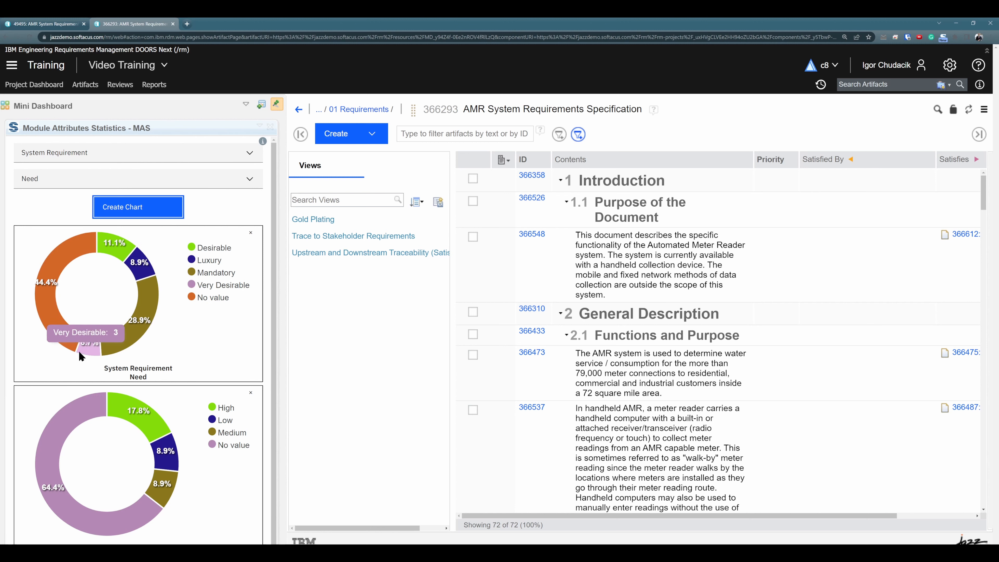